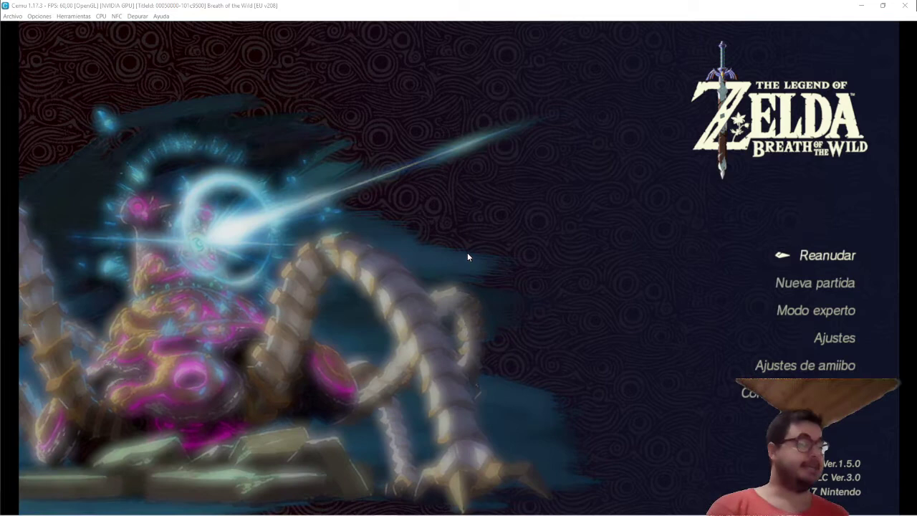
key("Return")
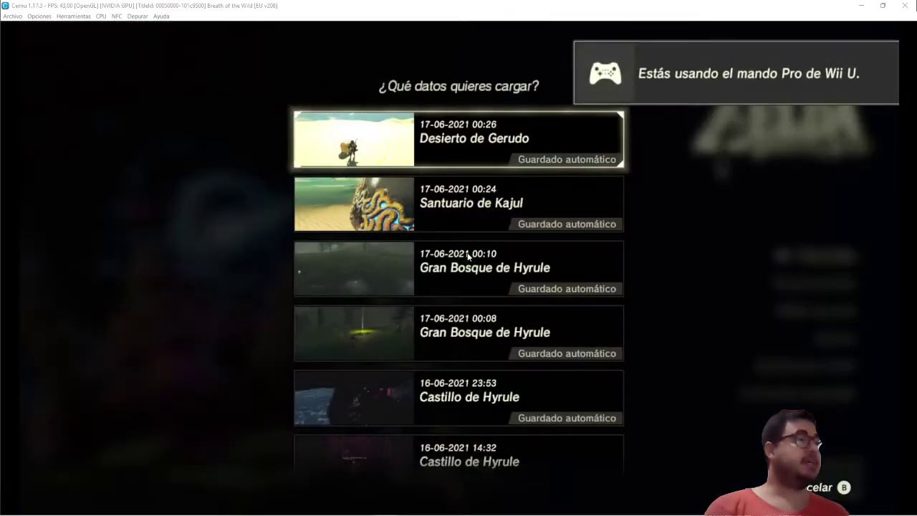
key("Down")
key("Down")
key("Down")
key("Down")
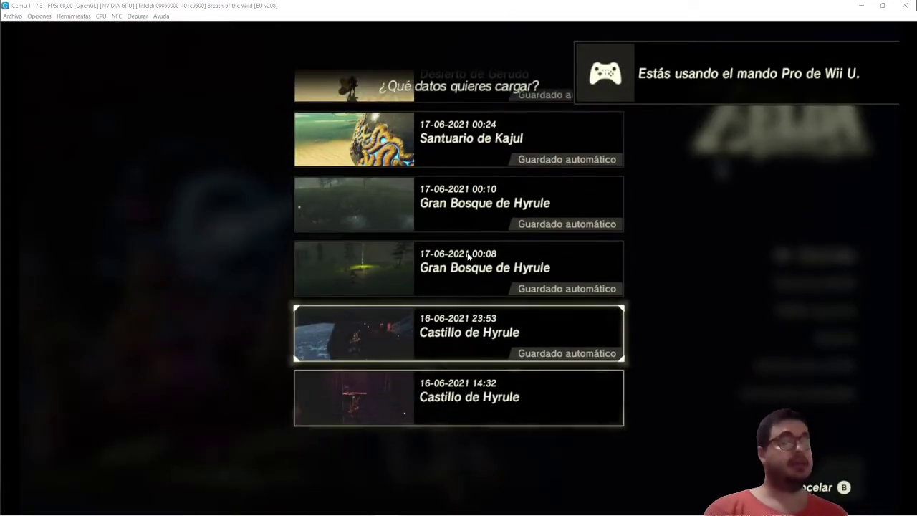
key("Up")
key("Up")
key("Up")
key("Up")
key("Return")
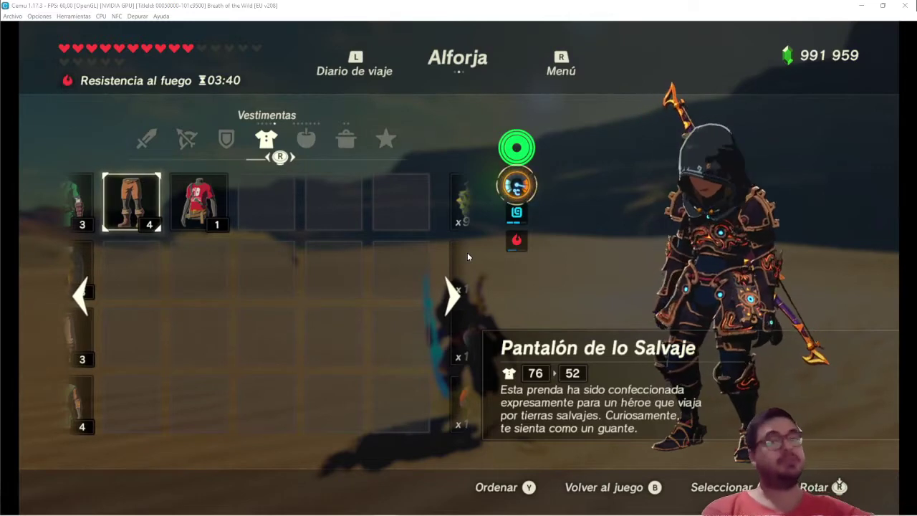
Leave the inventory, check the clothing page once more, and bring up the Sheikah Slate map
key("b")
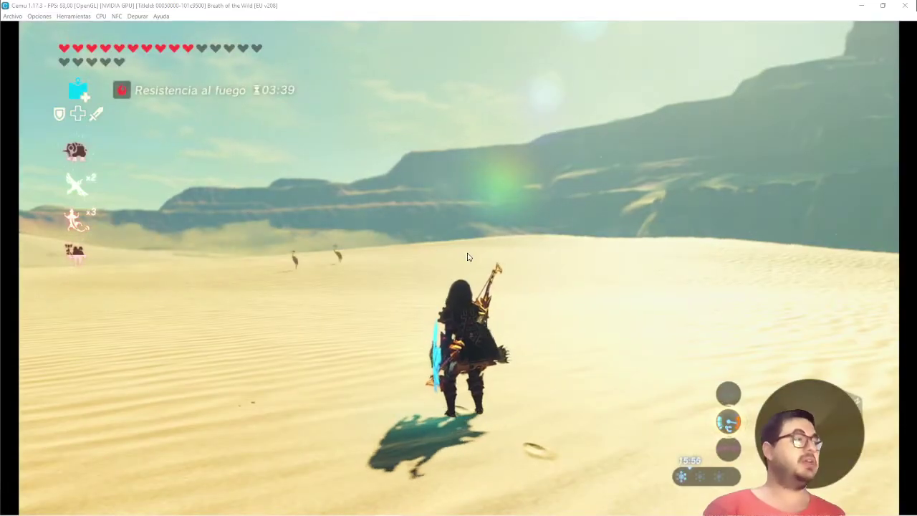
key("plus")
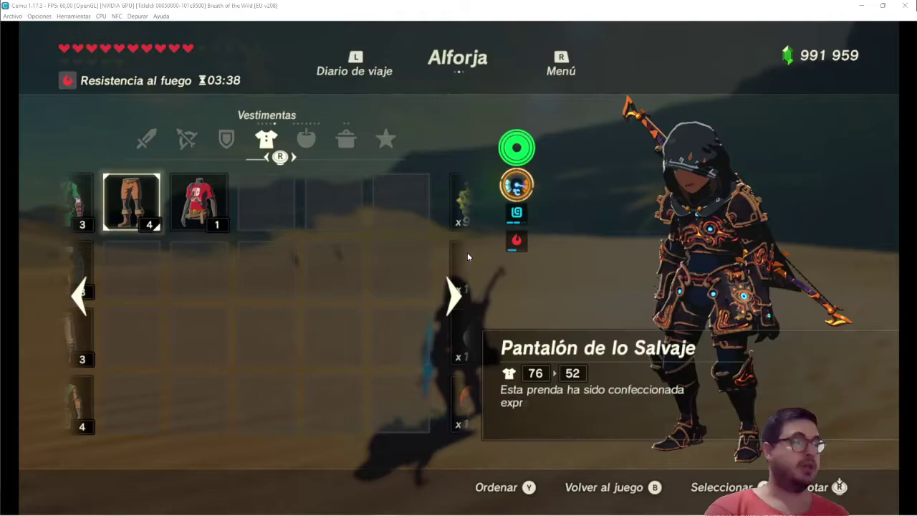
key("Escape")
key("minus")
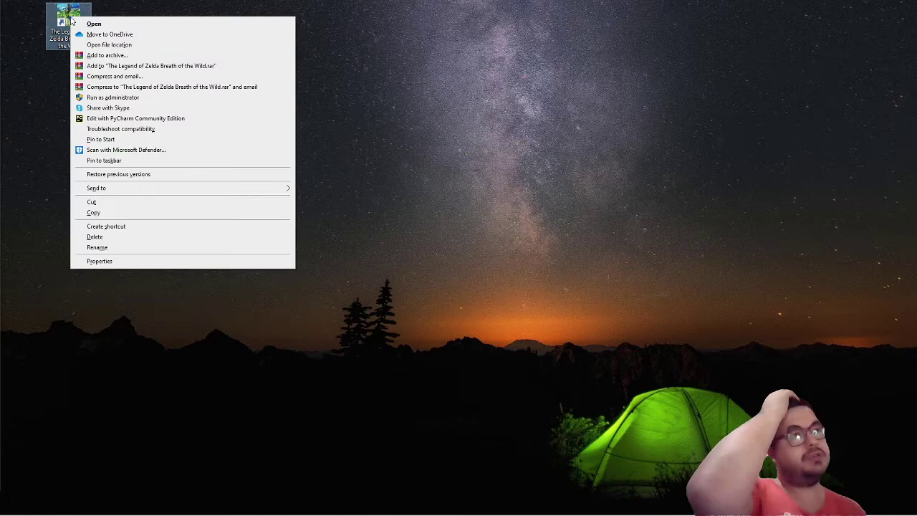
Open the file location of the desktop Zelda shortcut and search log.txt there for "save"
left_click(111, 46)
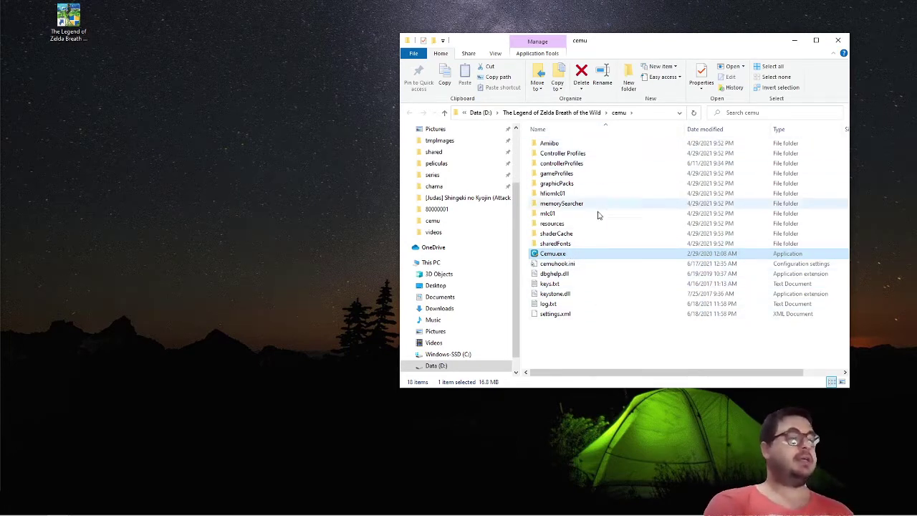
double_click(549, 304)
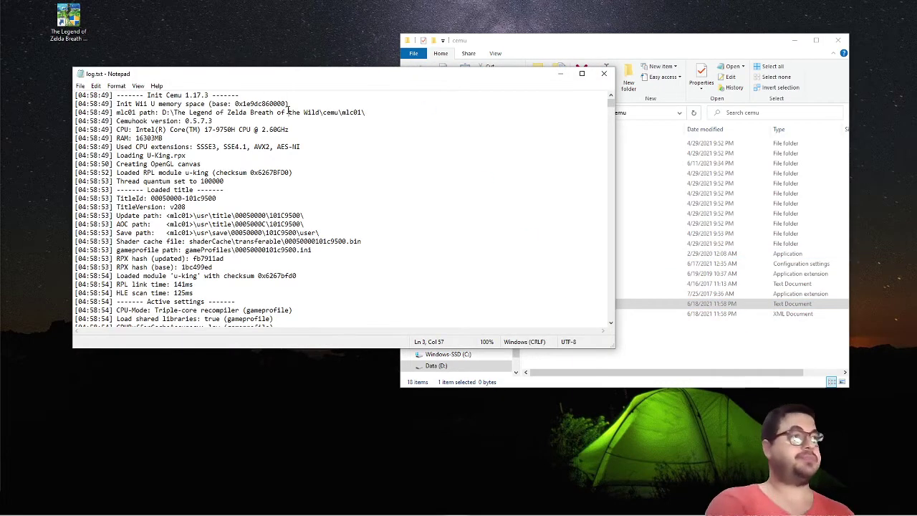
key("ctrl+f")
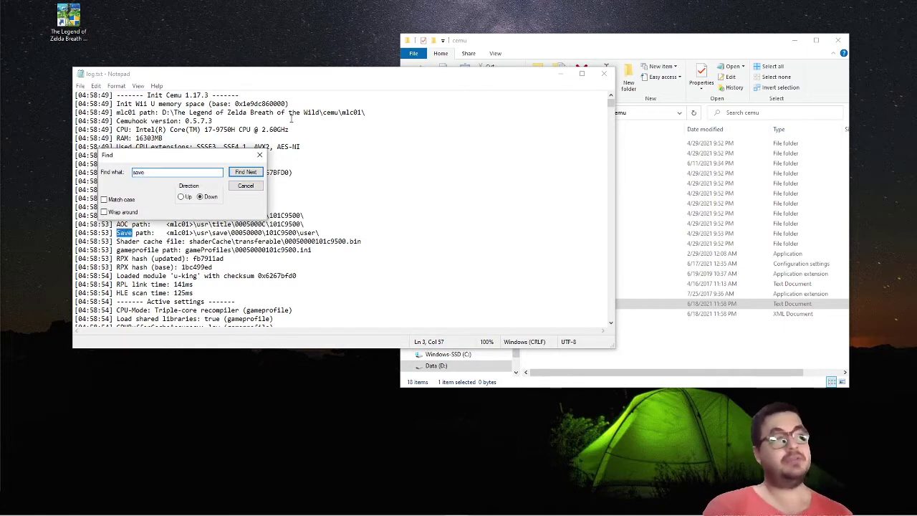
left_click(261, 156)
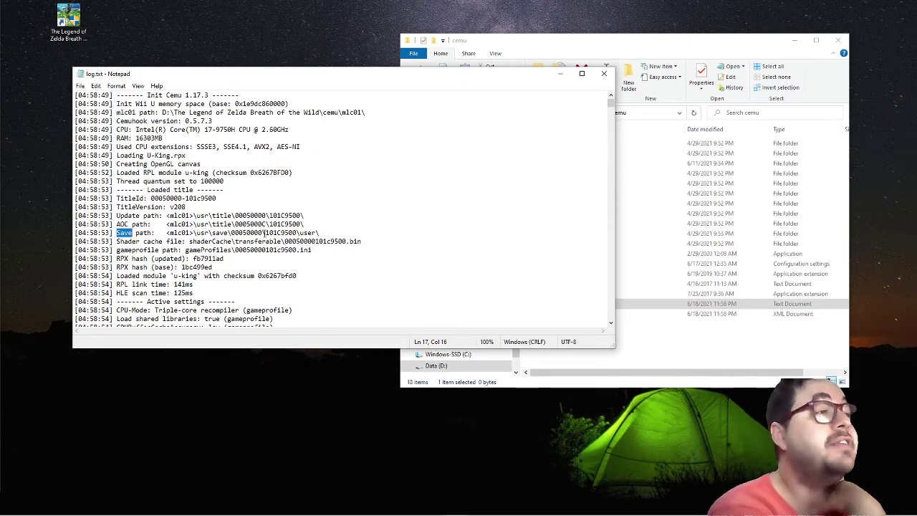
In the cemu folder, navigate to mlc01\usr\save\00050000\101c9500\user\80000001
left_click(699, 354)
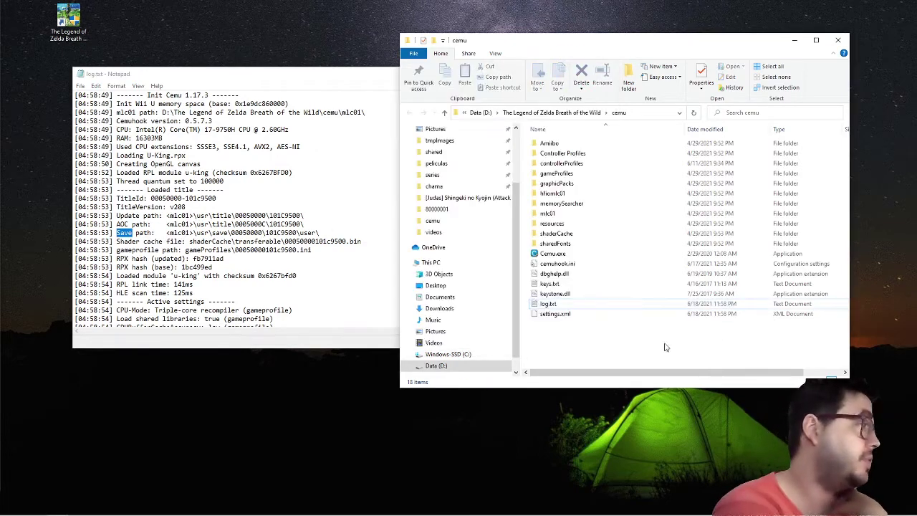
double_click(553, 213)
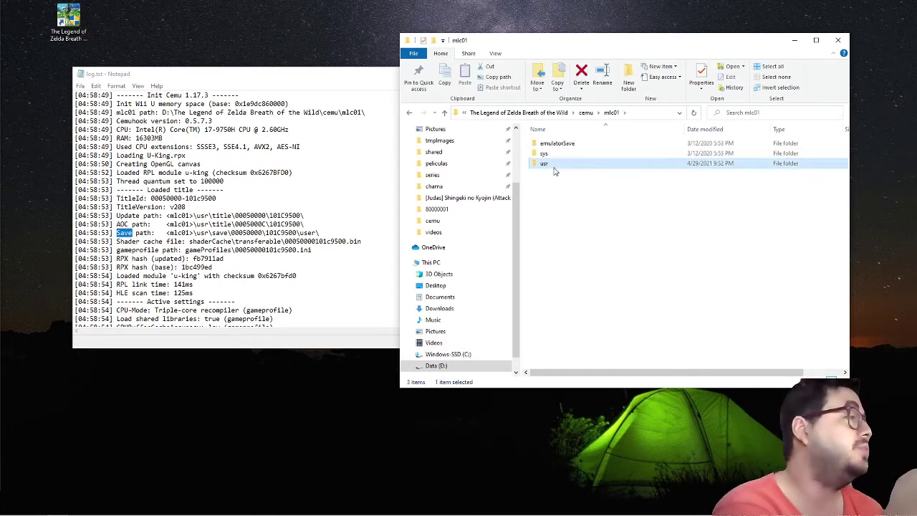
double_click(546, 164)
double_click(550, 144)
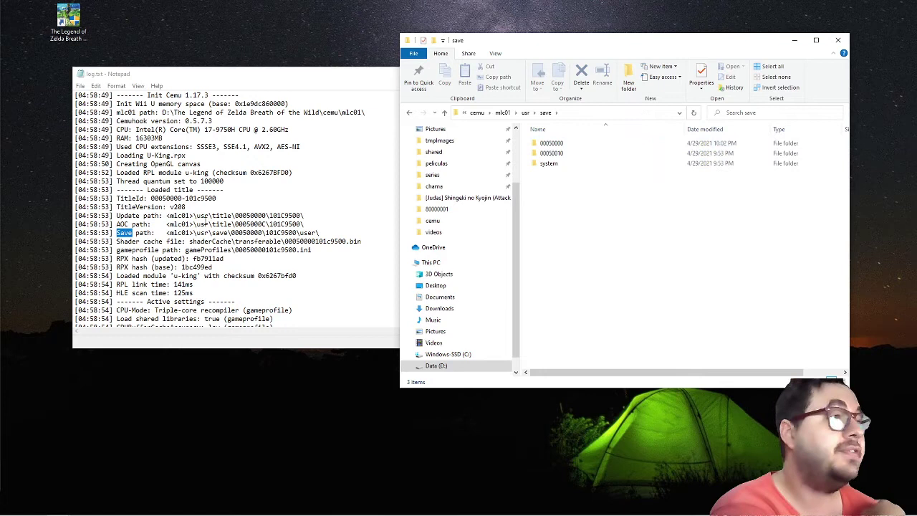
double_click(552, 144)
double_click(551, 144)
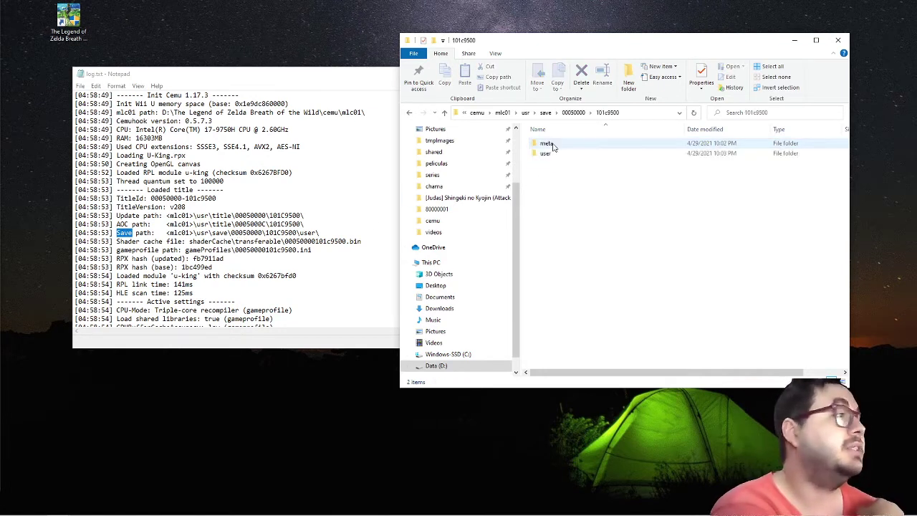
double_click(549, 152)
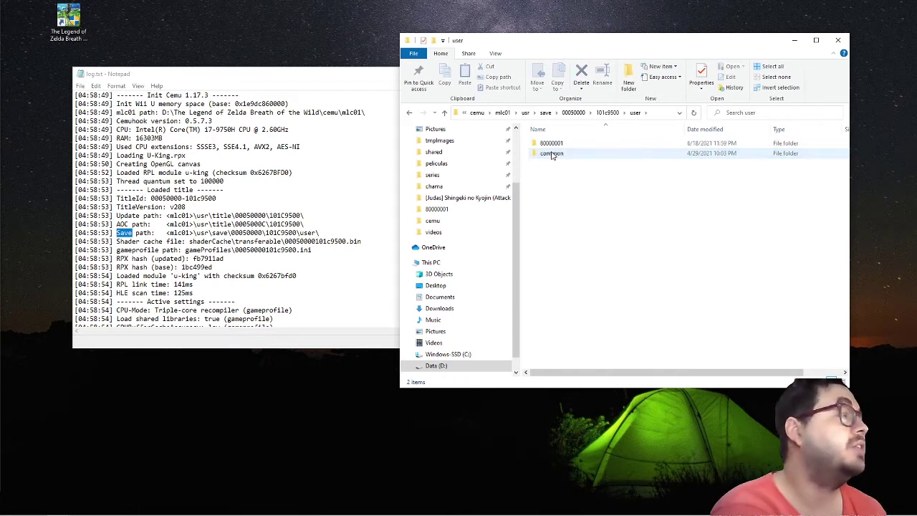
left_click(560, 144)
double_click(560, 144)
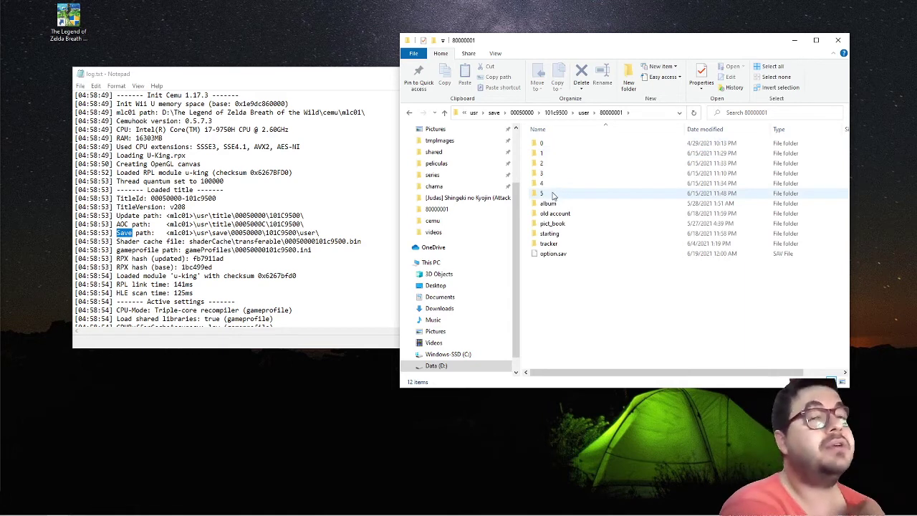
Cut the save slot folders 0 through 5 from the 80000001 folder
left_click(548, 145)
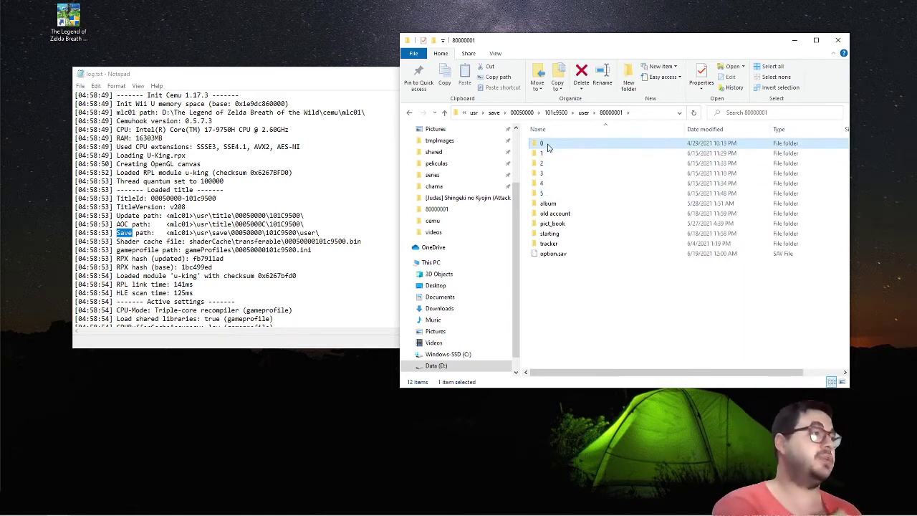
left_click(542, 194, "shift")
right_click(549, 201)
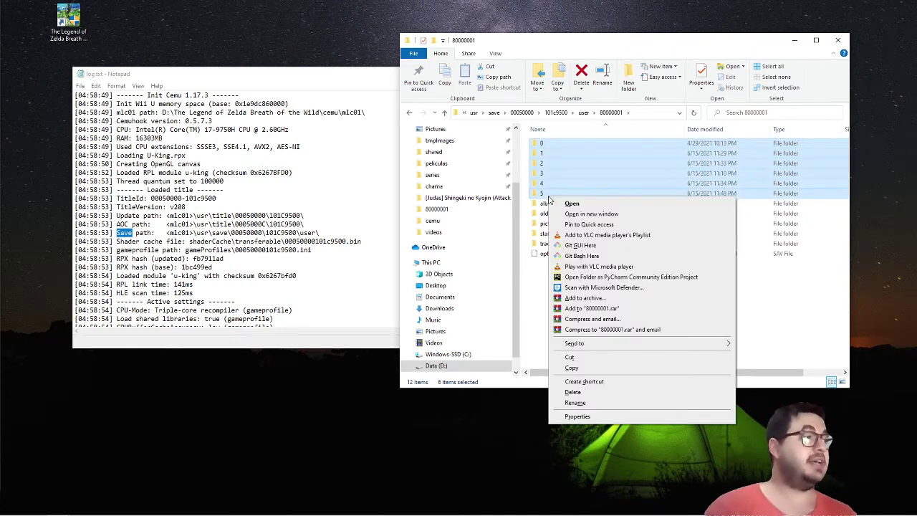
left_click(604, 358)
Create a new folder named "advanced account" inside 80000001
right_click(564, 304)
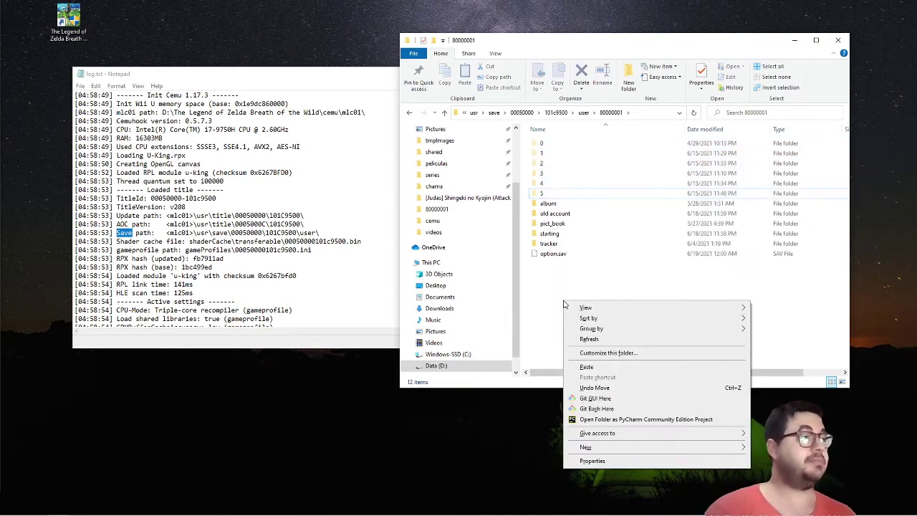
left_click(550, 289)
right_click(549, 285)
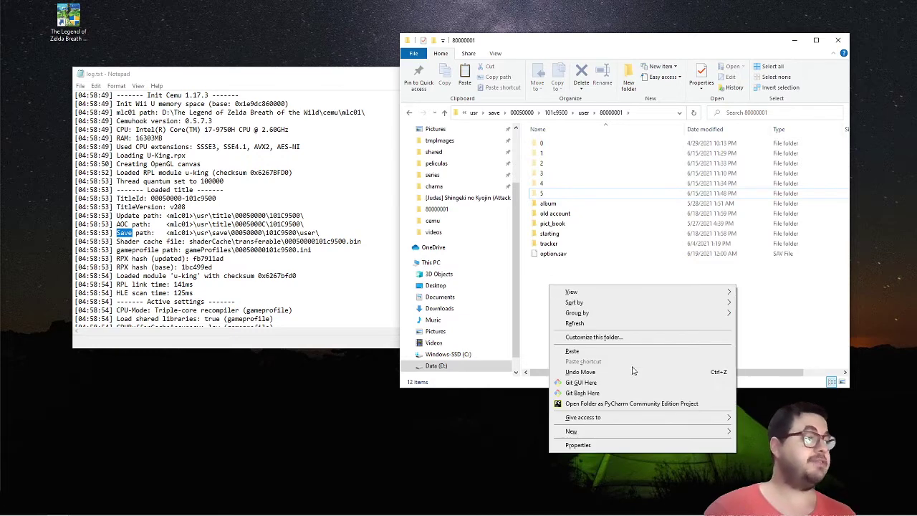
mouse_move(592, 434)
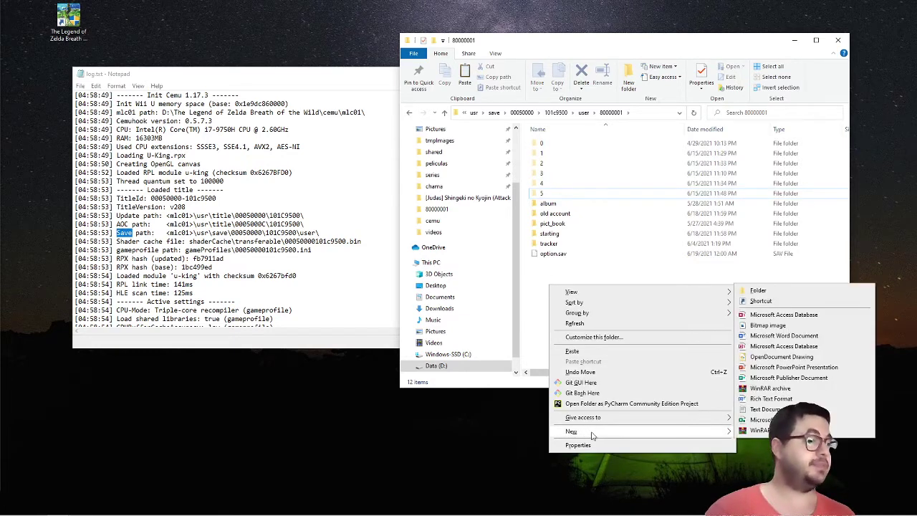
left_click(770, 289)
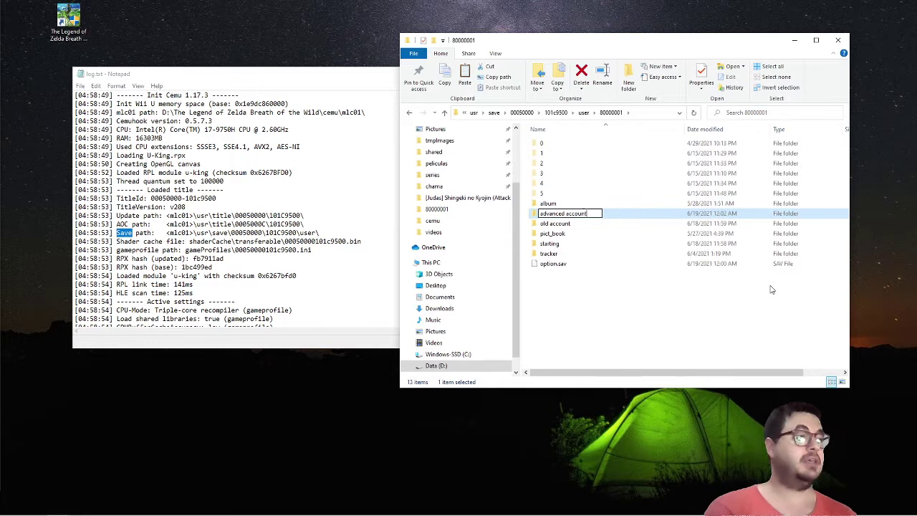
key("Return")
Paste the cut save folders into advanced account and return to the 80000001 folder
key("Return")
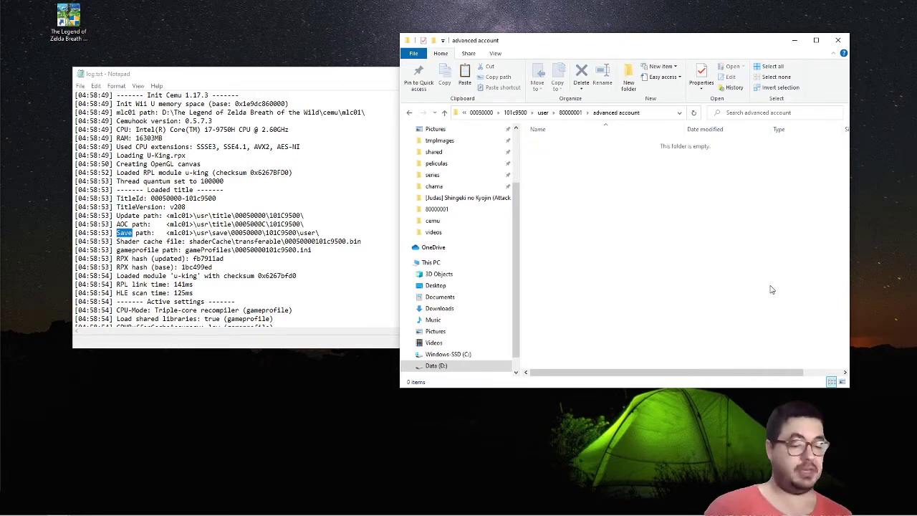
key("ctrl+v")
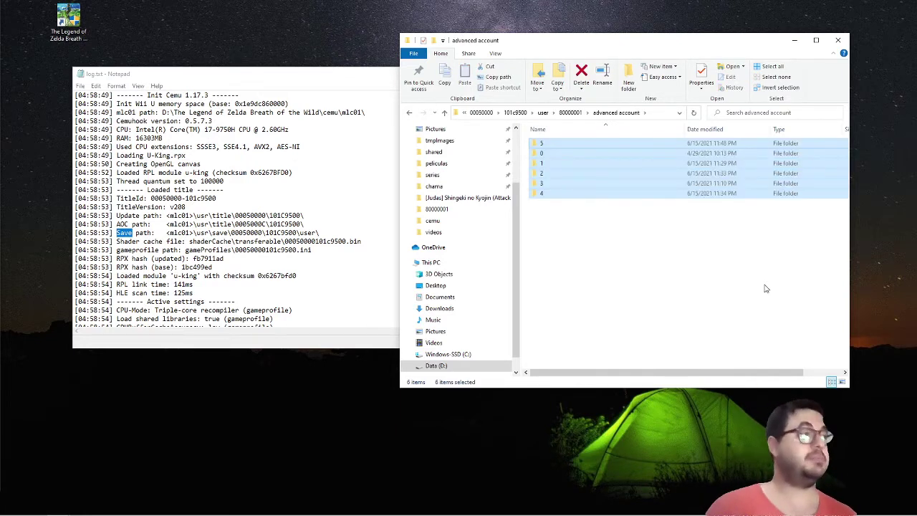
left_click(568, 113)
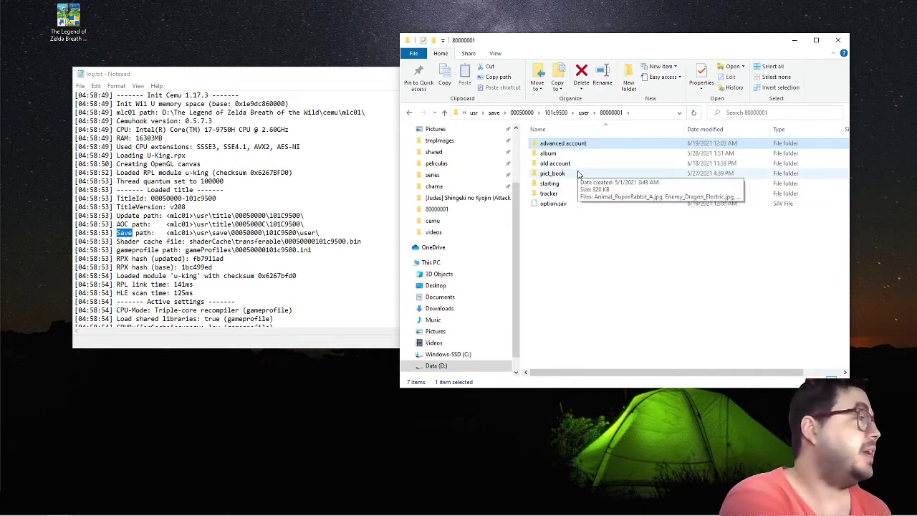
Move save folder 3 from the starting folder into the 80000001 folder
double_click(550, 183)
right_click(544, 145)
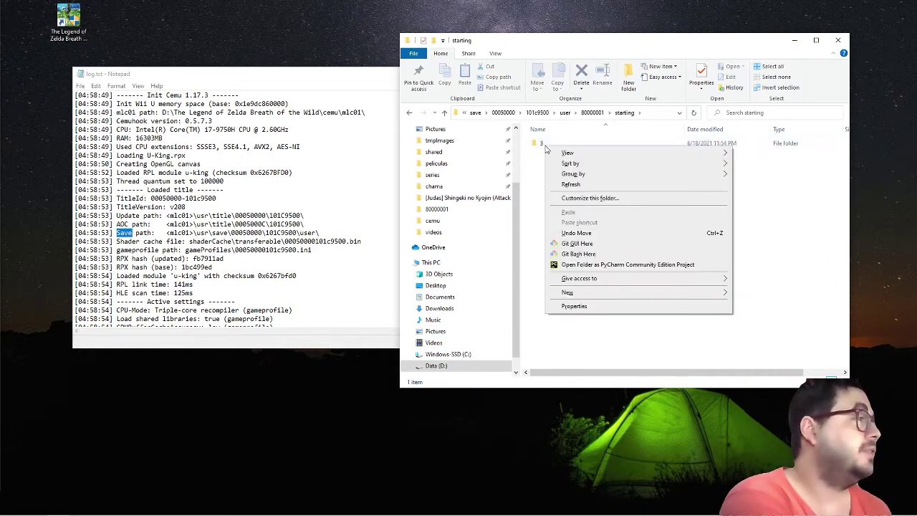
left_click(542, 144)
right_click(540, 144)
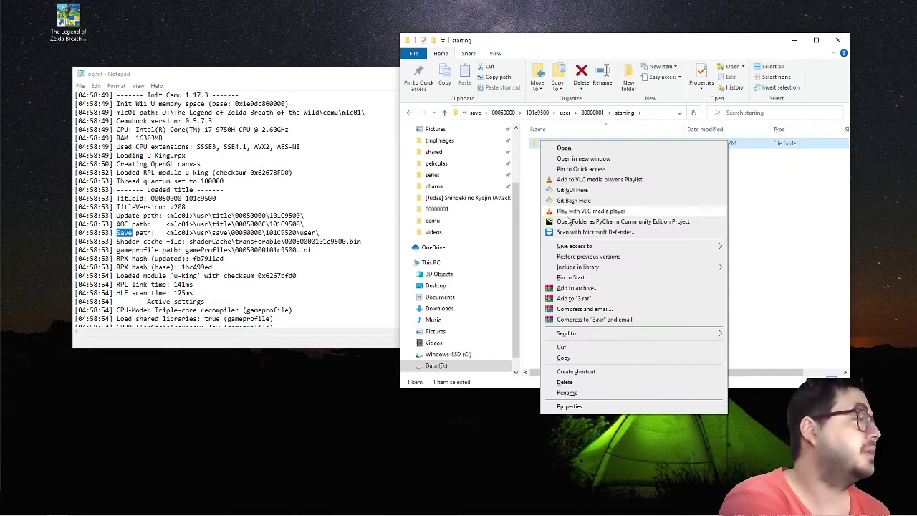
left_click(562, 349)
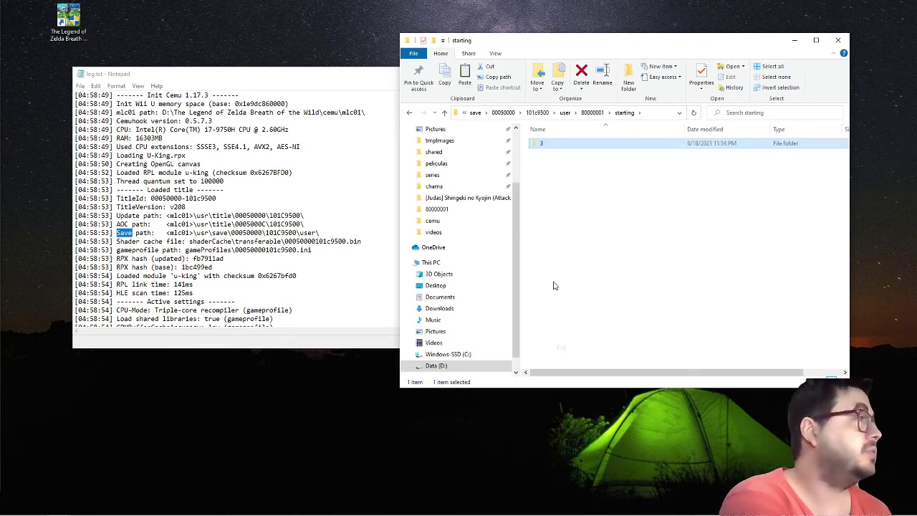
left_click(592, 113)
right_click(584, 259)
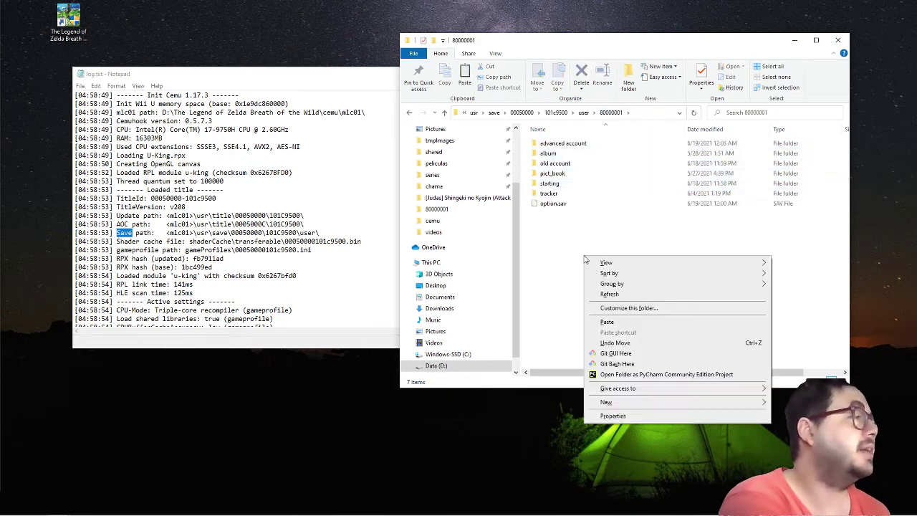
left_click(606, 322)
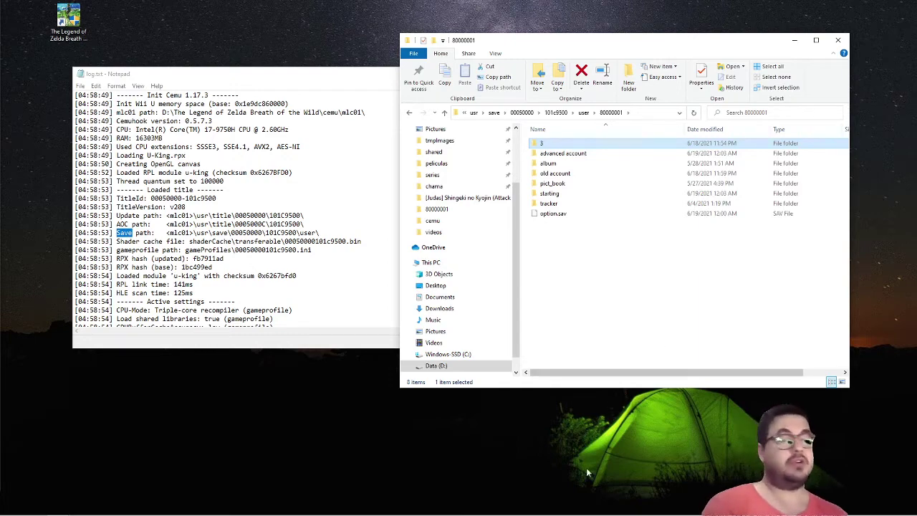
Switch to the running Cemu game, exit the Sheikah Slate screens and open the pause menu
mouse_move(573, 513)
left_click(433, 506)
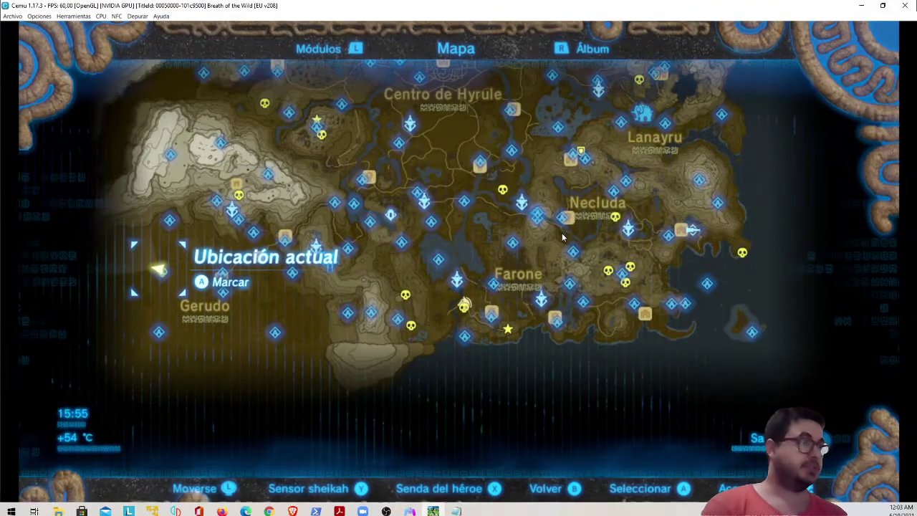
key("l")
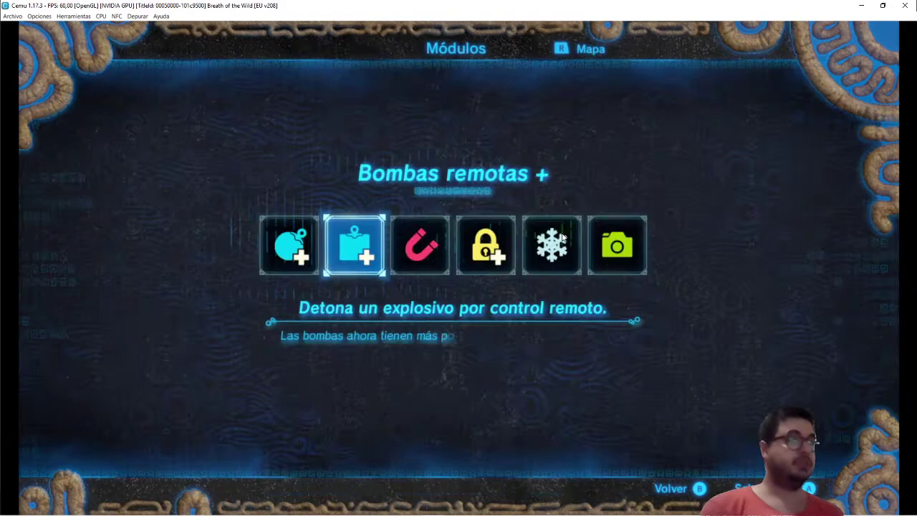
key("r")
key("b")
key("plus")
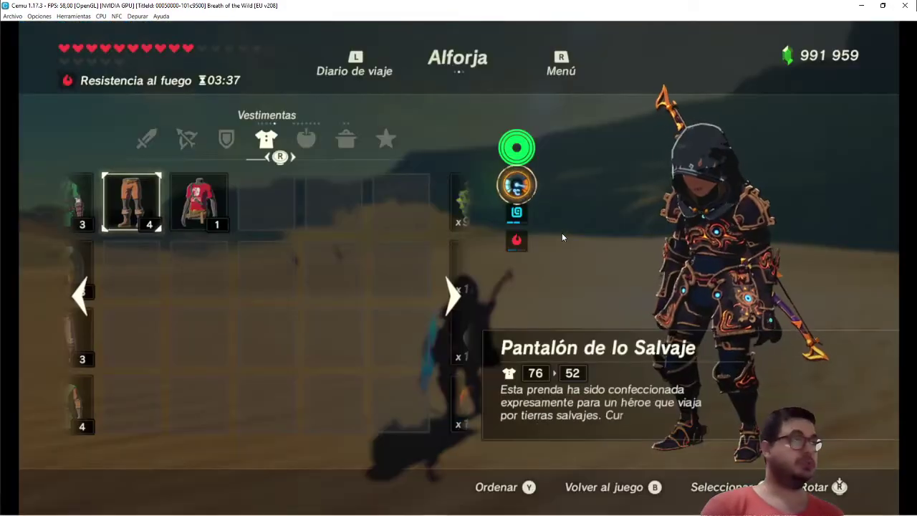
Go to the Menú page of the pause screen and open the list of saves under Cargar
key("l")
key("e")
key("e")
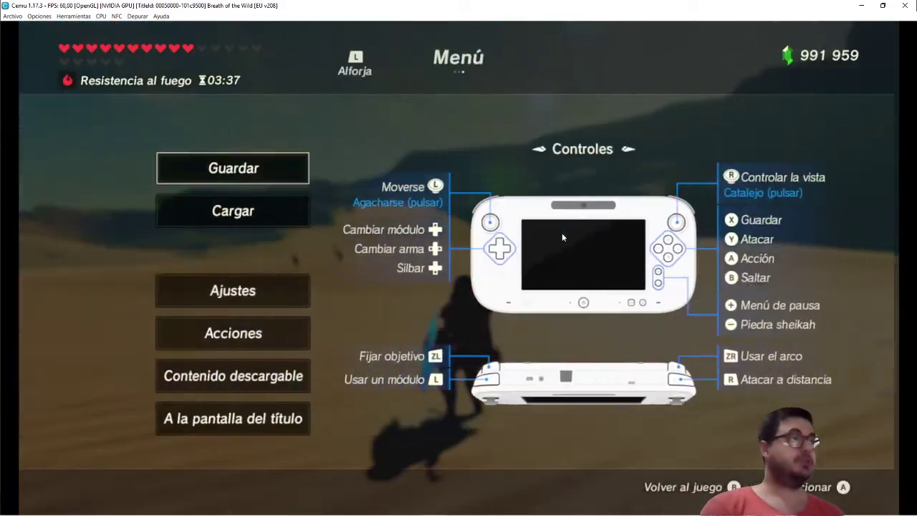
key("q")
key("e")
key("Down")
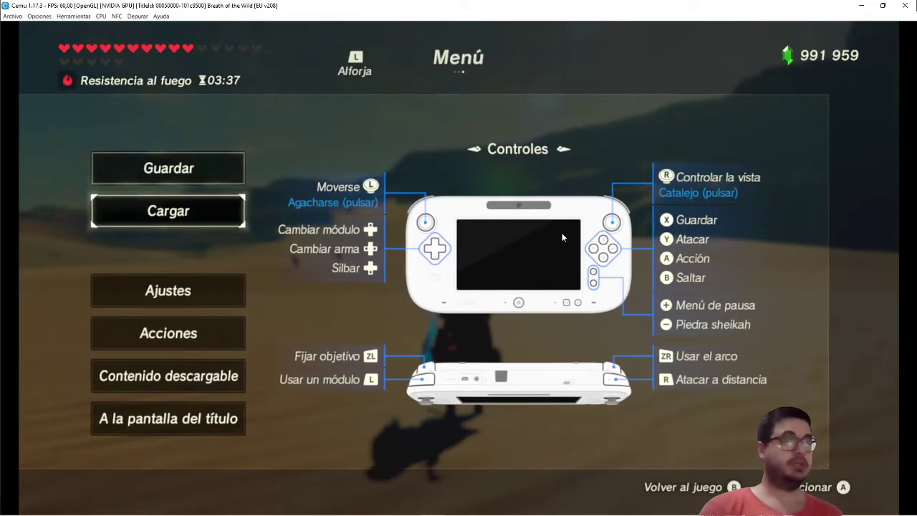
key("Return")
key("Up")
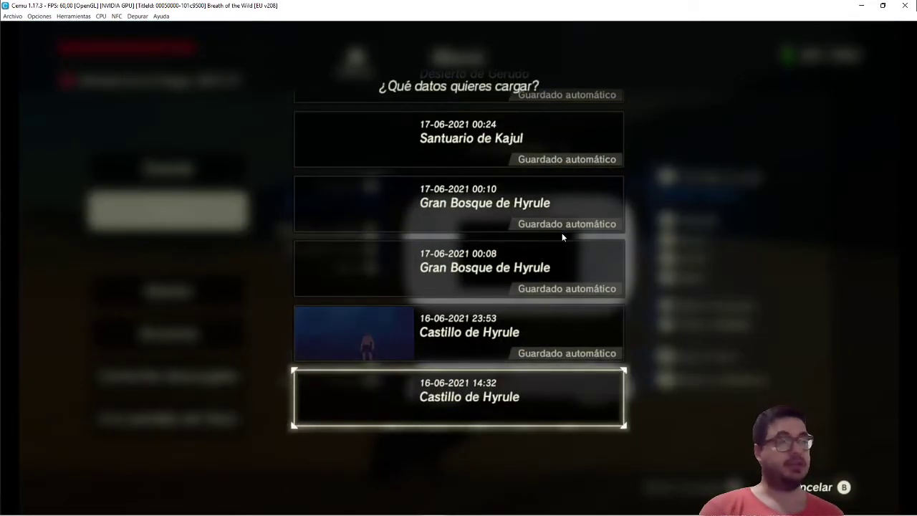
key("Up")
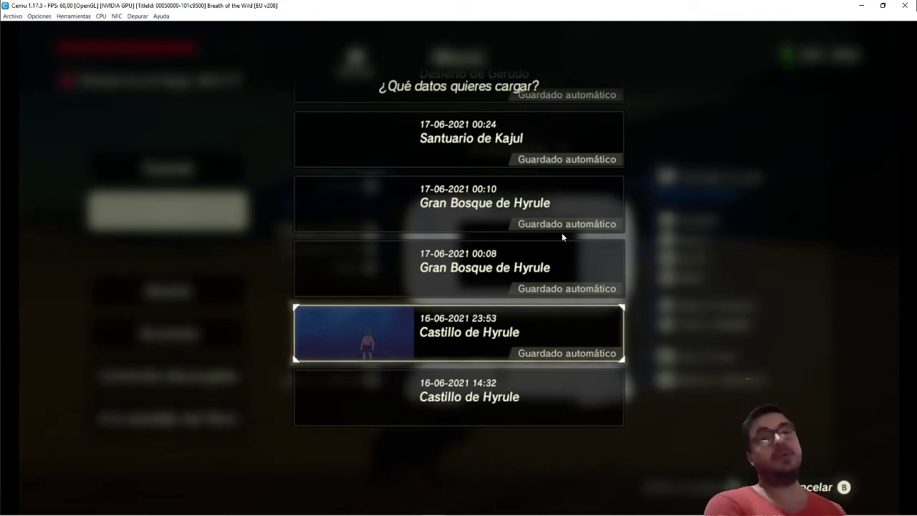
key("Return")
key("Up")
key("Return")
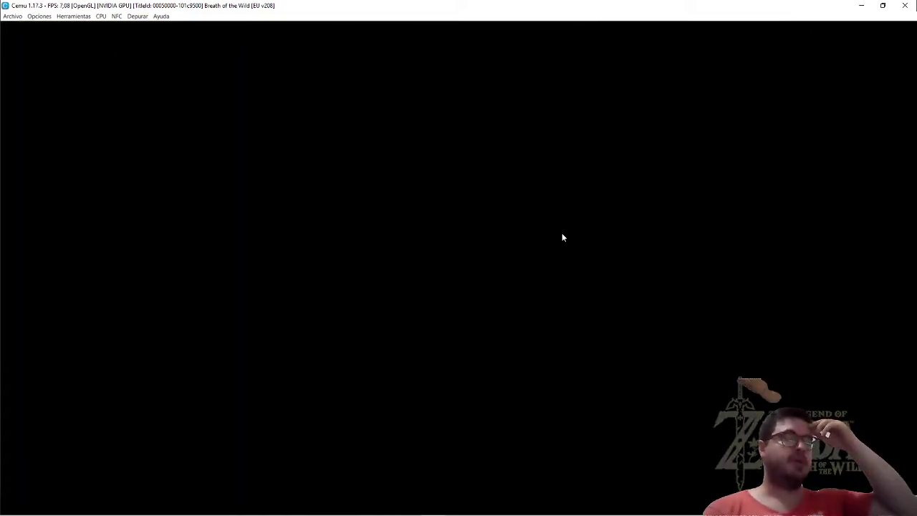
Move the character a short way around the Santuario de la vida
key("d")
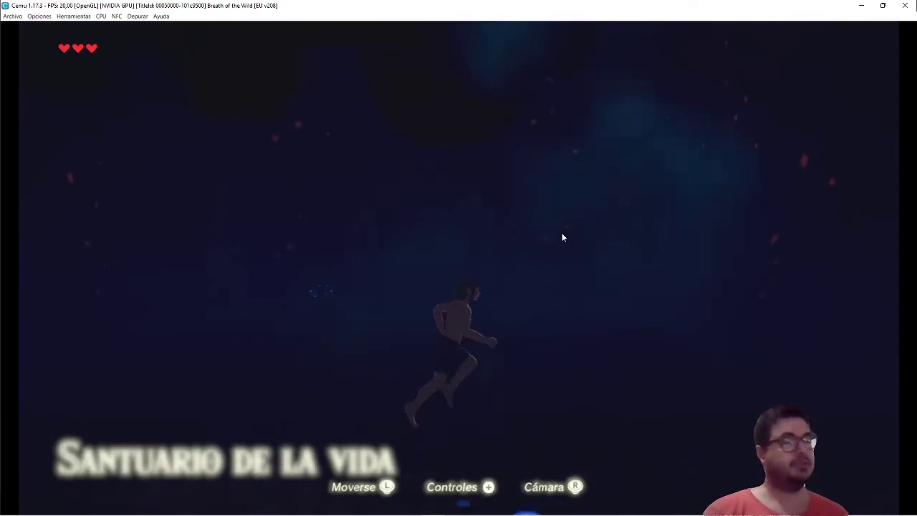
key("a")
key("w")
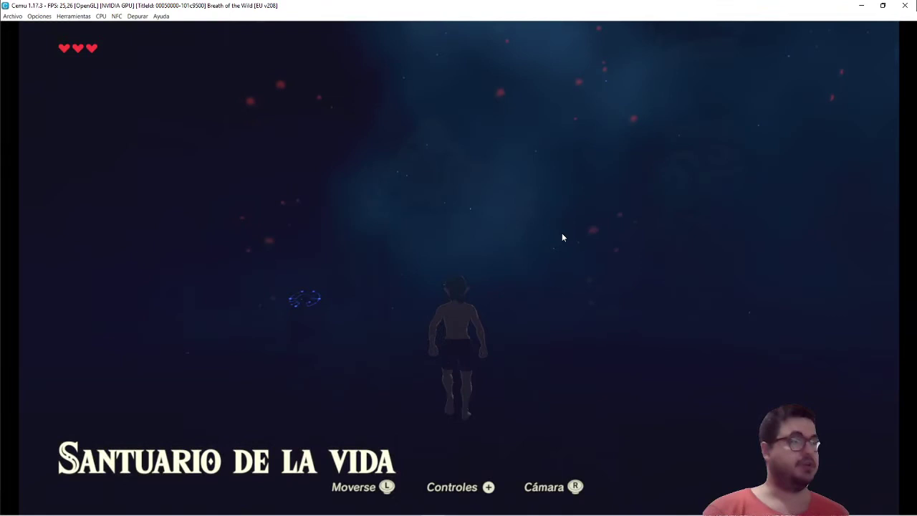
Examine the Alforja and Diario de viaje pages of the loaded save and return to the game
key("plus")
key("Return")
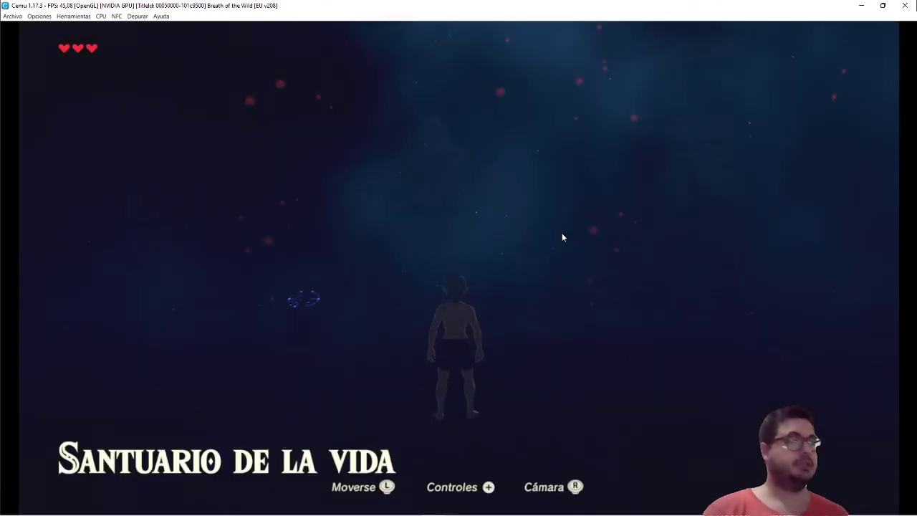
key("Return")
key("q")
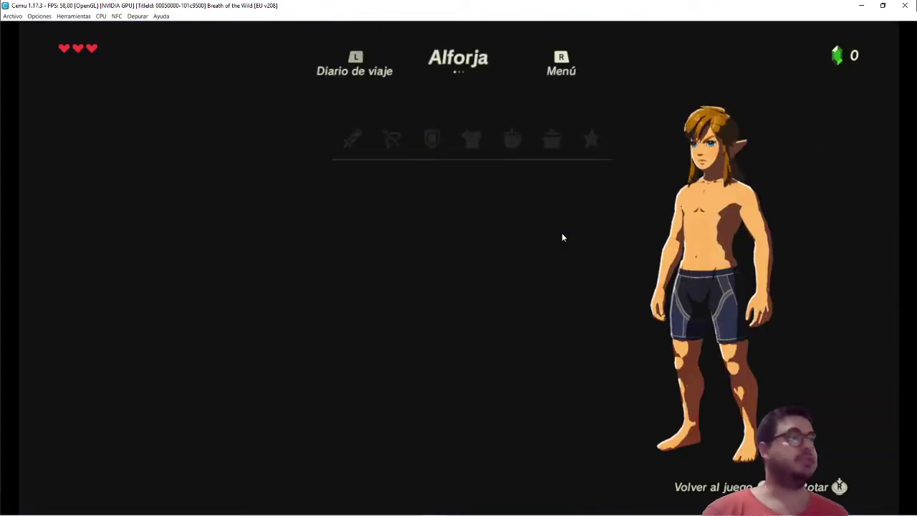
key("q")
key("e")
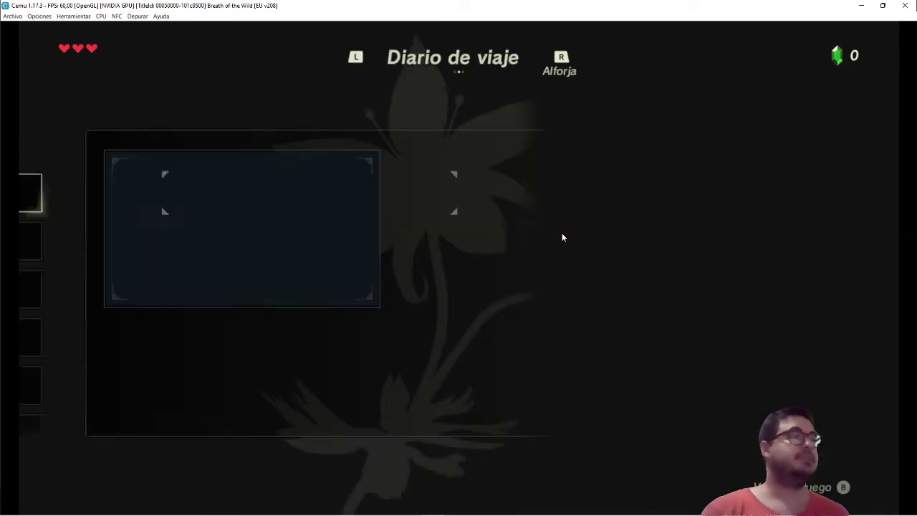
key("e")
key("Return")
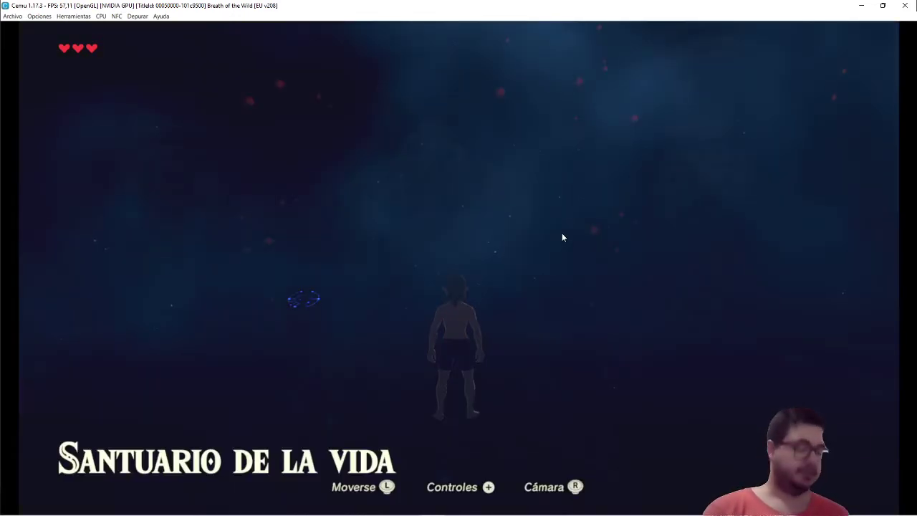
key("Return")
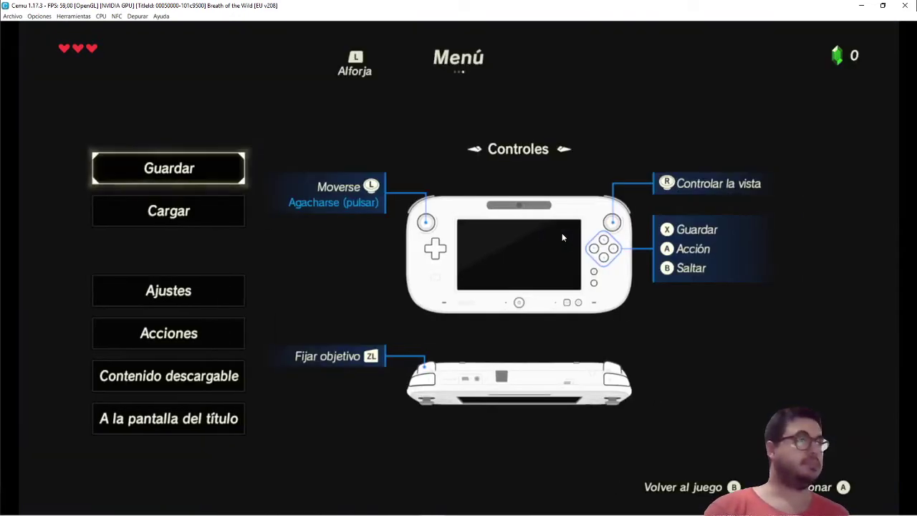
key("Down")
key("Return")
key("Down")
key("Down")
key("Down")
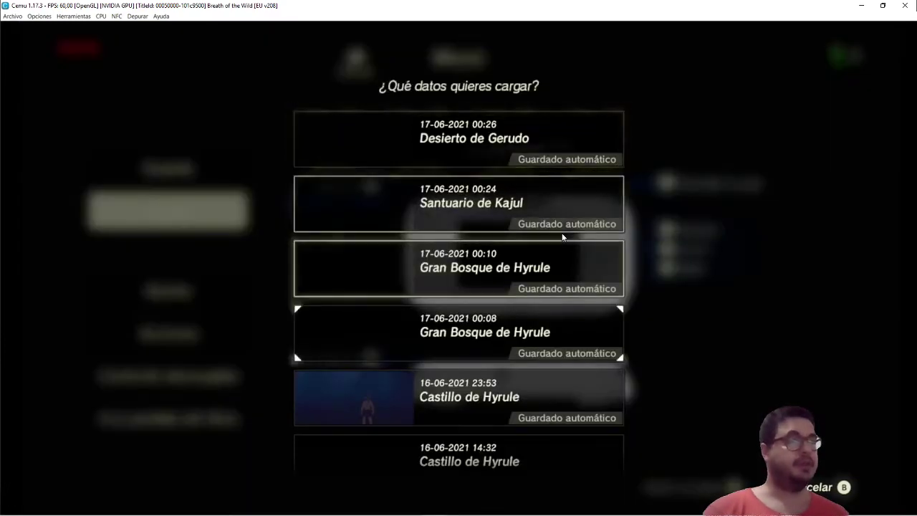
key("Down")
key("Down")
key("Up")
key("Up")
key("Up")
key("Up")
key("Up")
key("Down")
key("Down")
key("Down")
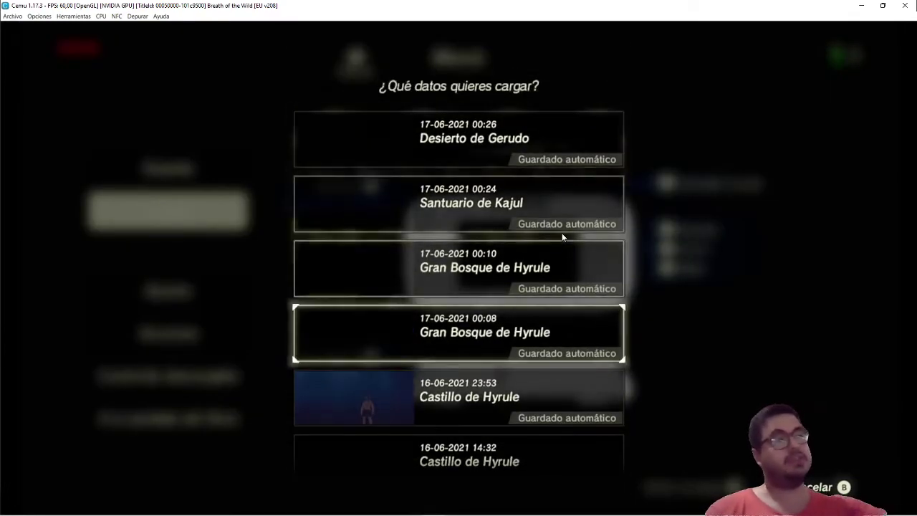
key("Down")
key("Down")
key("Up")
key("Up")
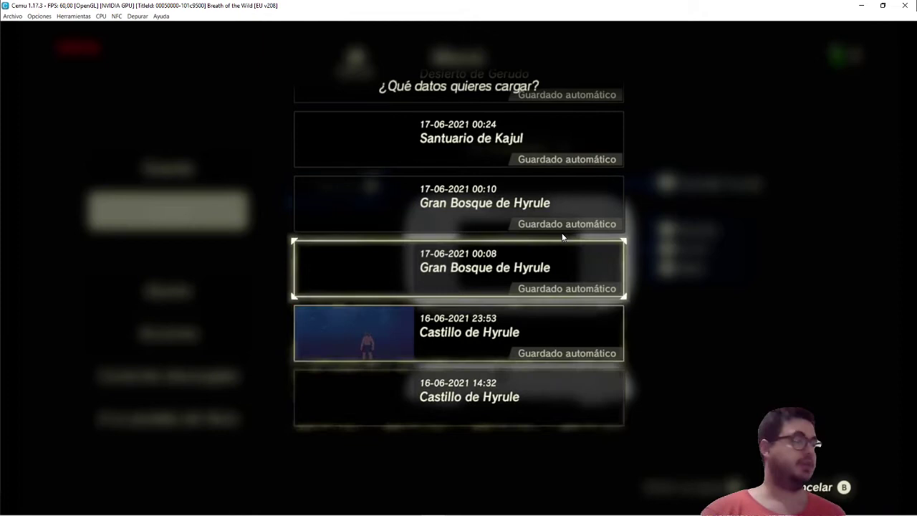
key("Down")
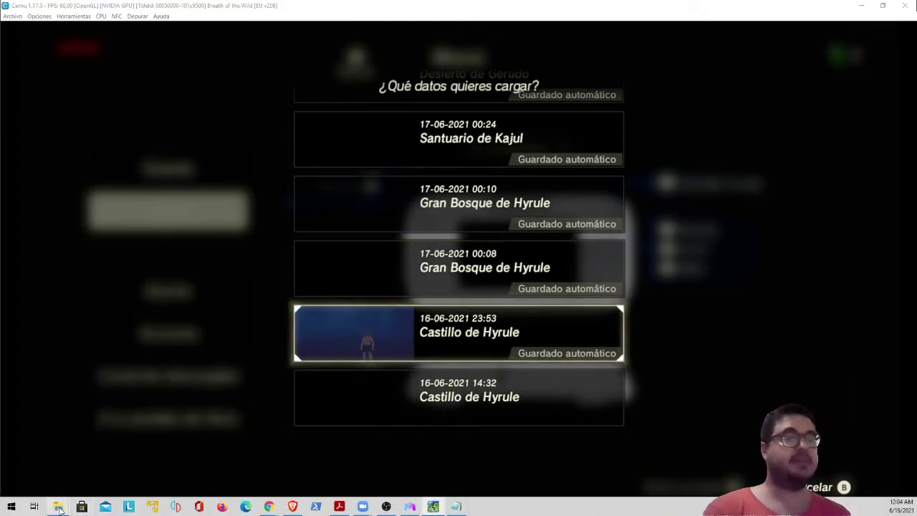
In File Explorer, move save folder 3 from 80000001 into the starting folder and return to the 80000001 folder
mouse_move(59, 507)
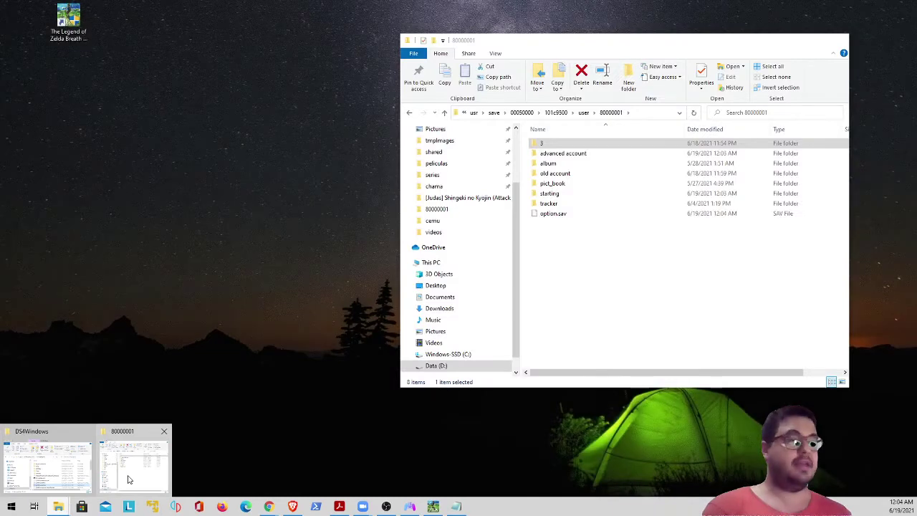
left_click(140, 458)
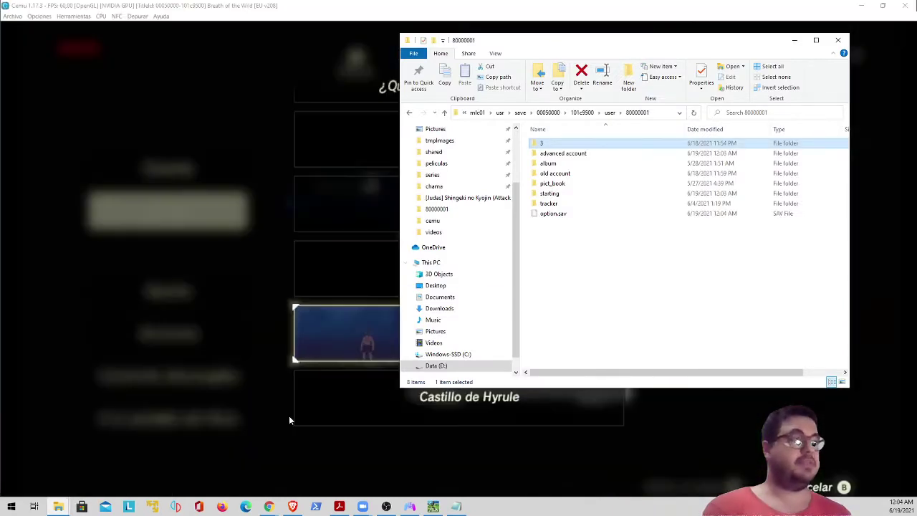
right_click(552, 147)
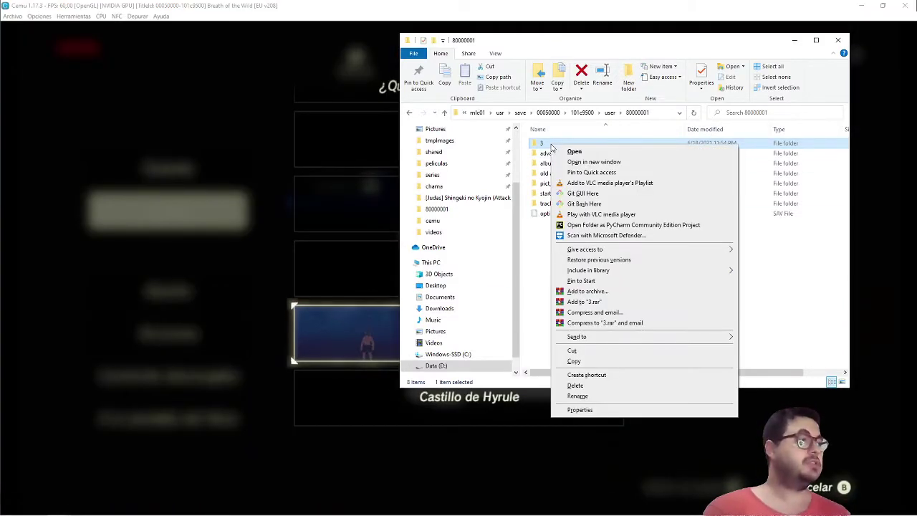
left_click(592, 353)
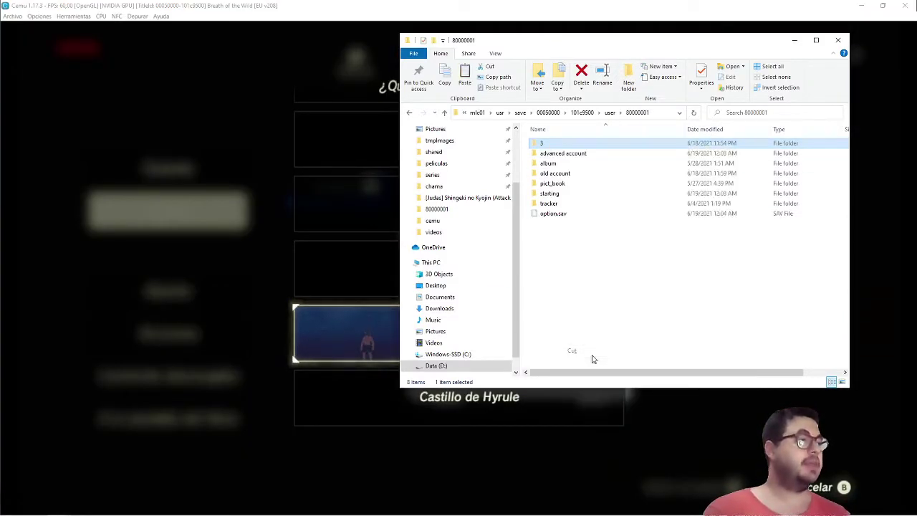
double_click(558, 194)
right_click(571, 245)
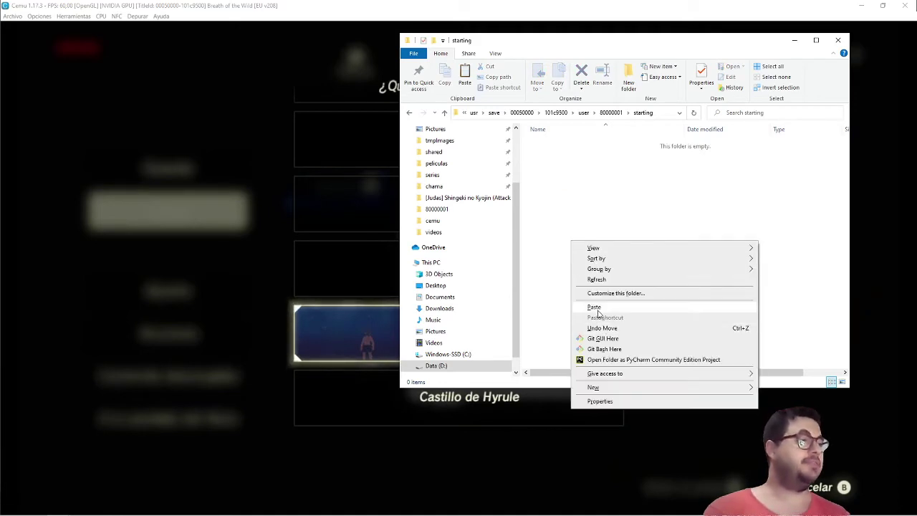
left_click(598, 312)
left_click(590, 112)
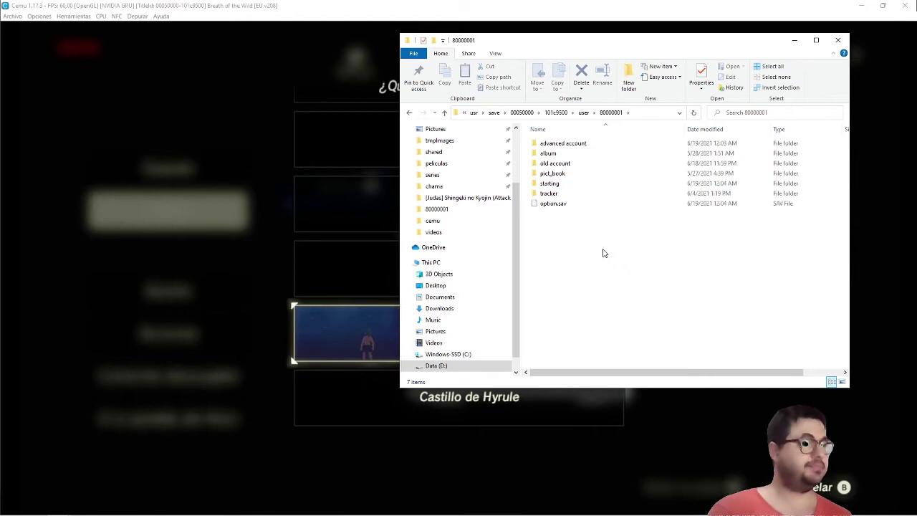
Switch back to the Cemu game, cancel loading the Castillo de Hyrule autosave and leave the pause menu
left_click(735, 454)
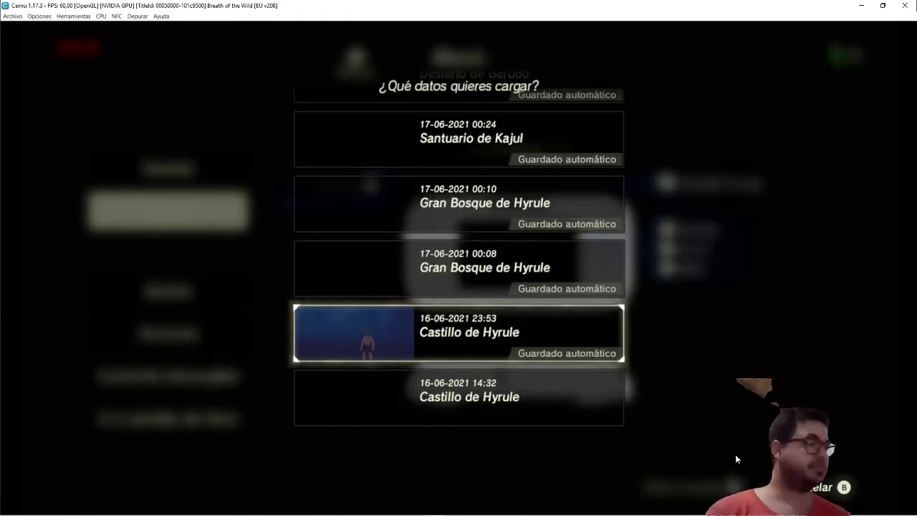
key("Return")
key("Up")
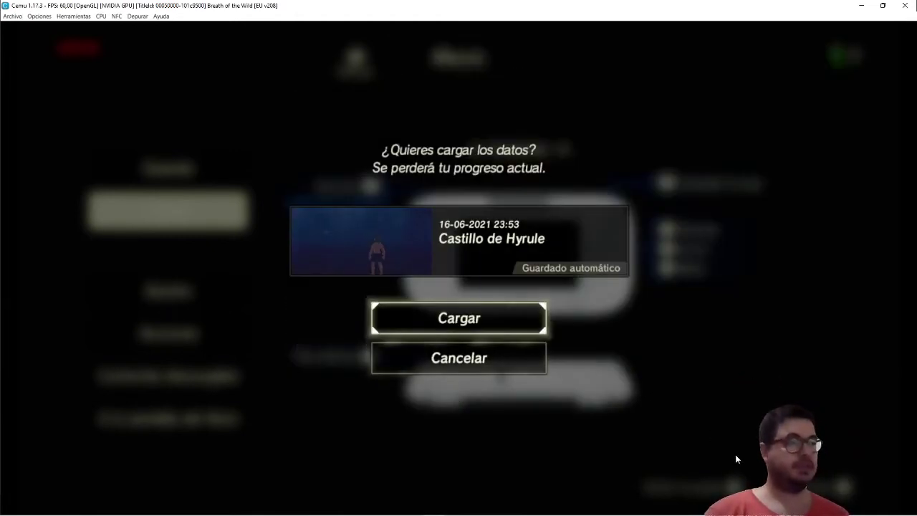
key("Down")
key("Return")
key("Escape")
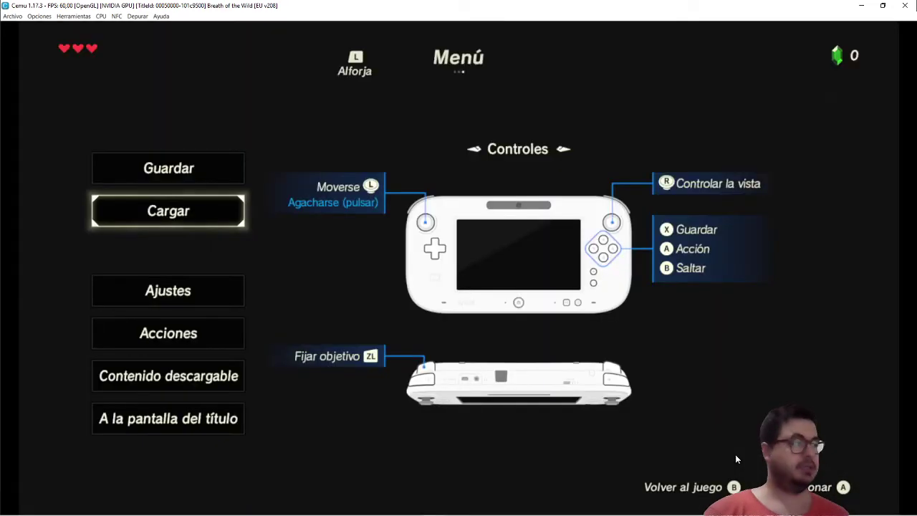
key("Escape")
Walk to the glowing pedestal and take the piedra sheikah, advancing through its dialogue and item description
key("w")
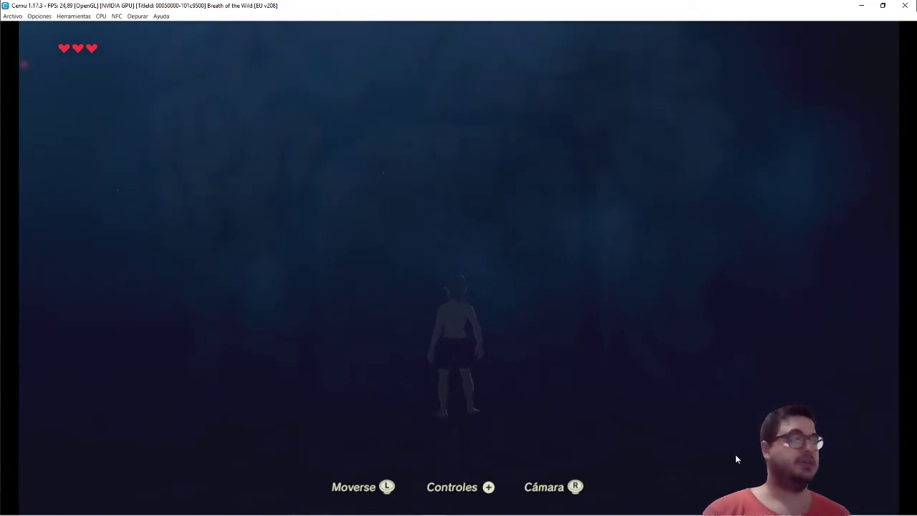
key("w")
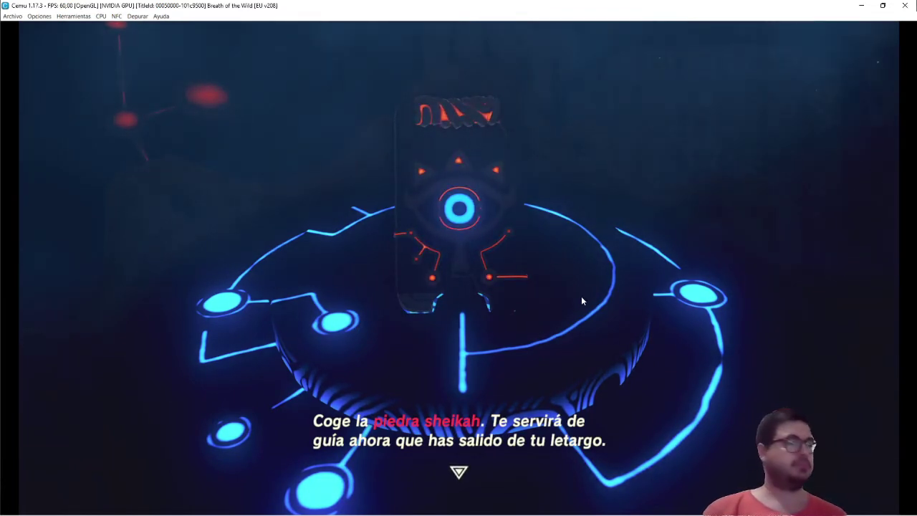
key("Return")
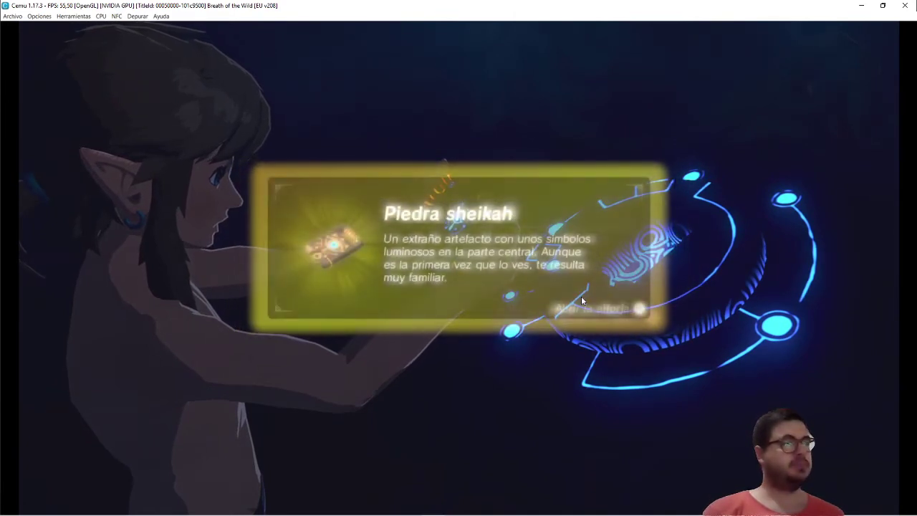
key("Return")
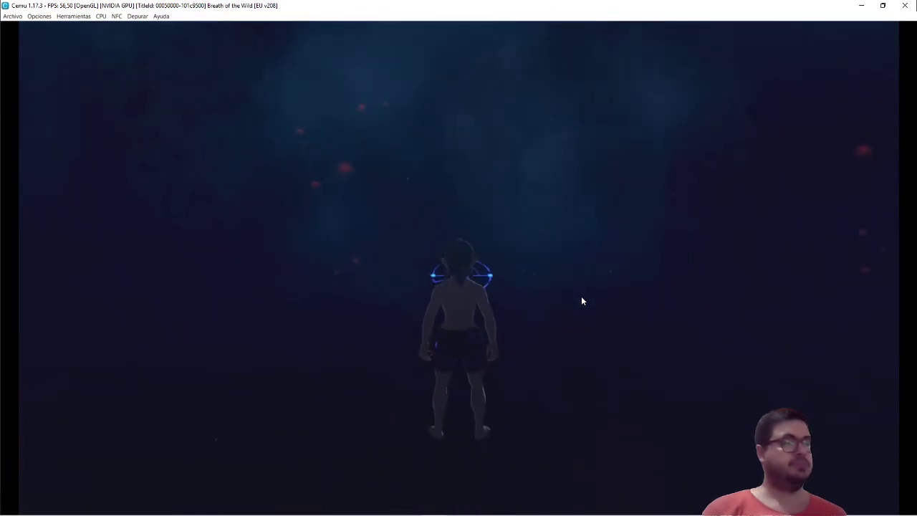
Open the load list from the pause menu and check every save from Castillo de Hyrule 14:32 up to Desierto de Gerudo
key("plus")
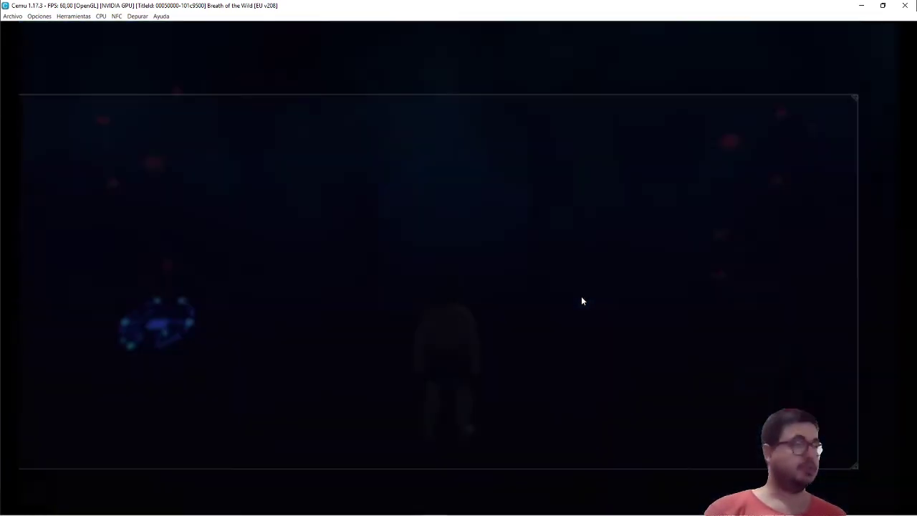
key("Down")
key("Down")
key("Up")
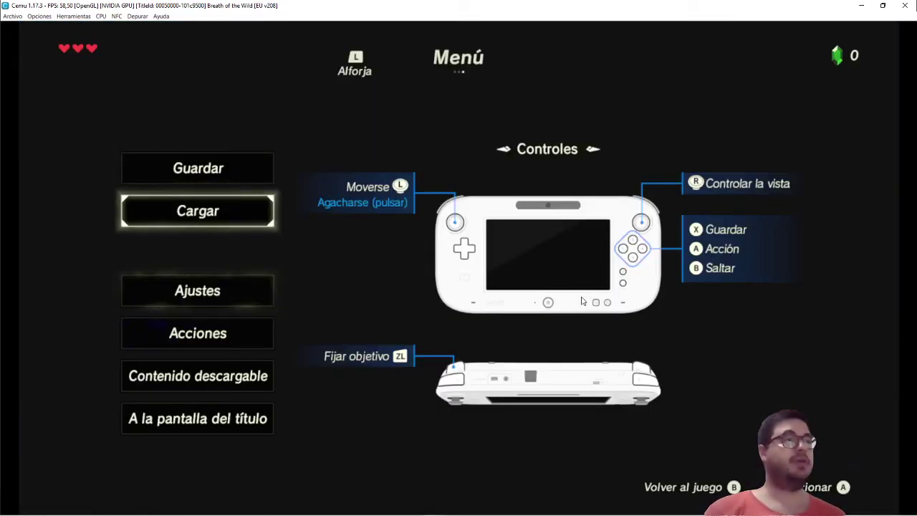
key("Return")
key("Down")
key("Down")
key("Down")
key("Down")
key("Down")
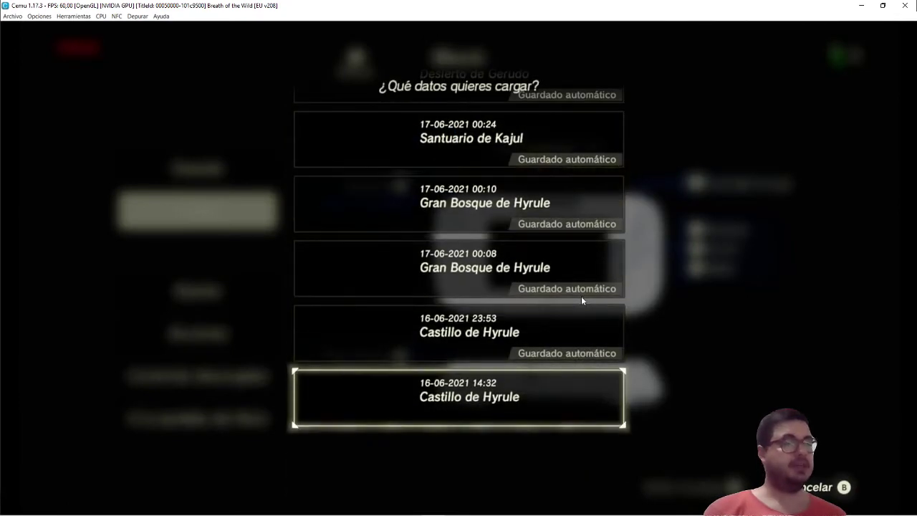
key("Up")
key("Up")
key("Up")
key("Up")
key("Up")
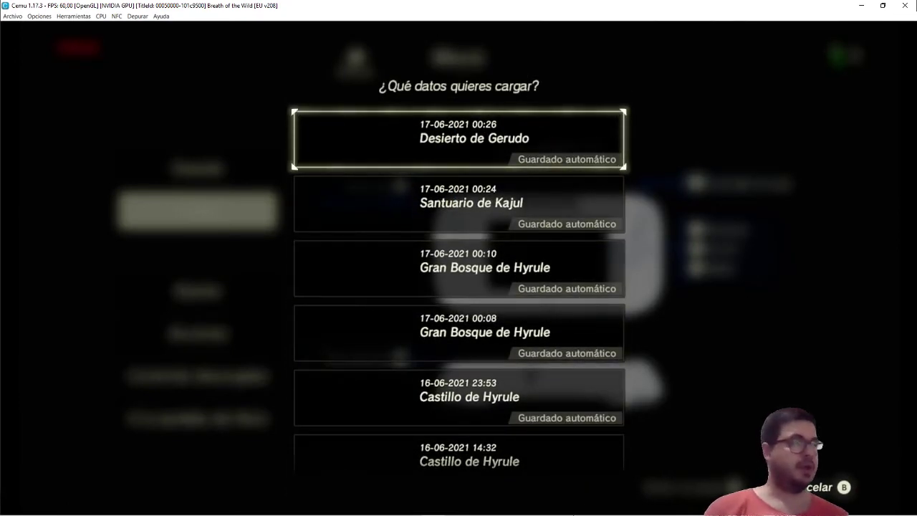
Switch to File Explorer to check the contents of the 80000001 save folder and return to the Cemu game
mouse_move(106, 506)
mouse_move(50, 506)
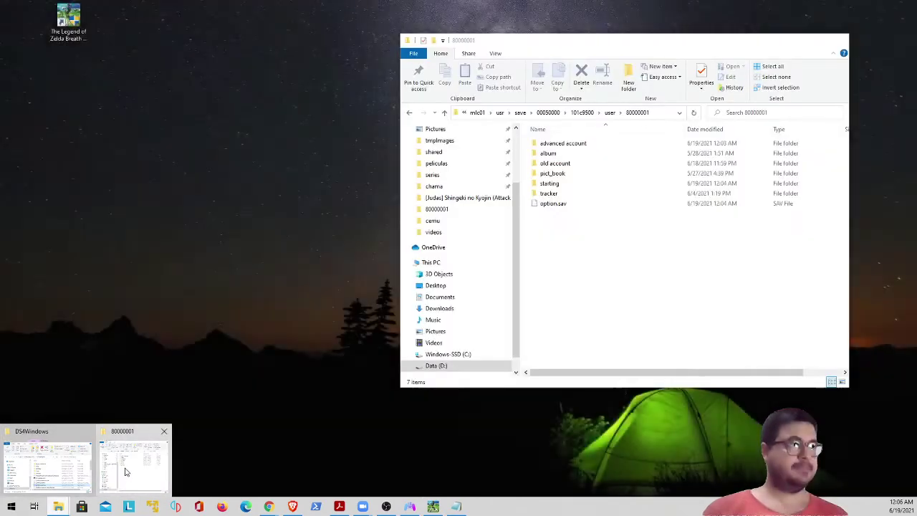
left_click(132, 459)
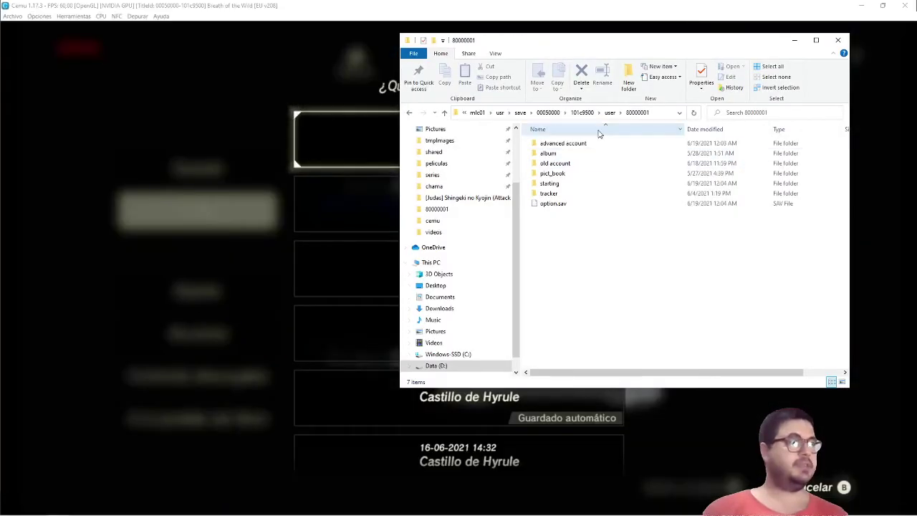
left_click(197, 230)
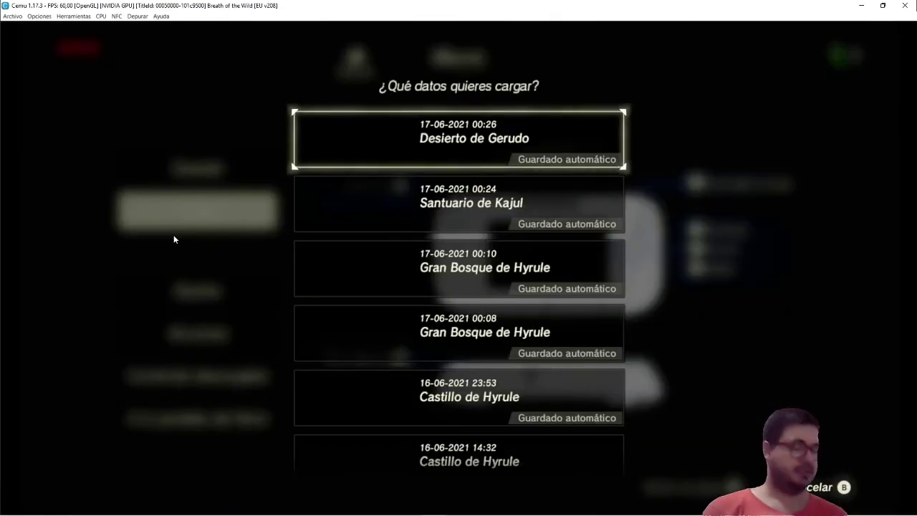
Leave the load list, walk to the pedestal beside the door and verify the piedra sheikah, advancing through its messages
key("b")
key("w")
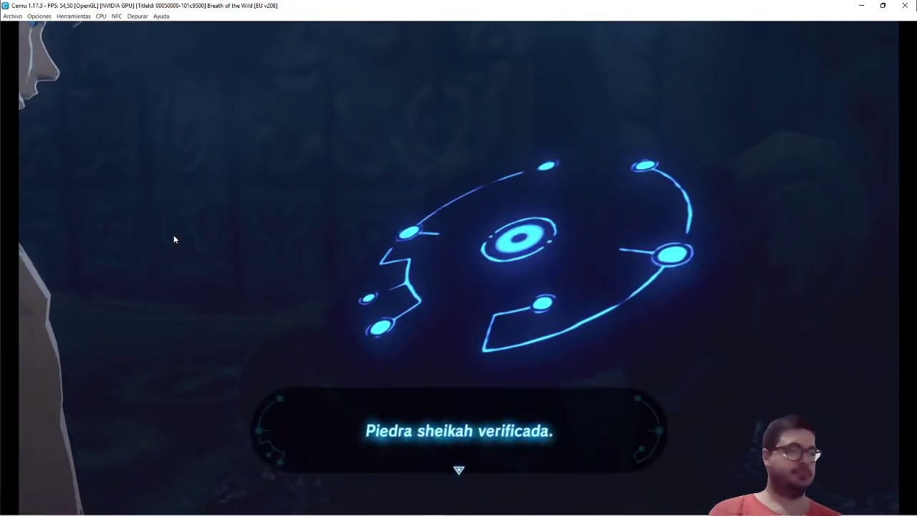
key("a")
key("a")
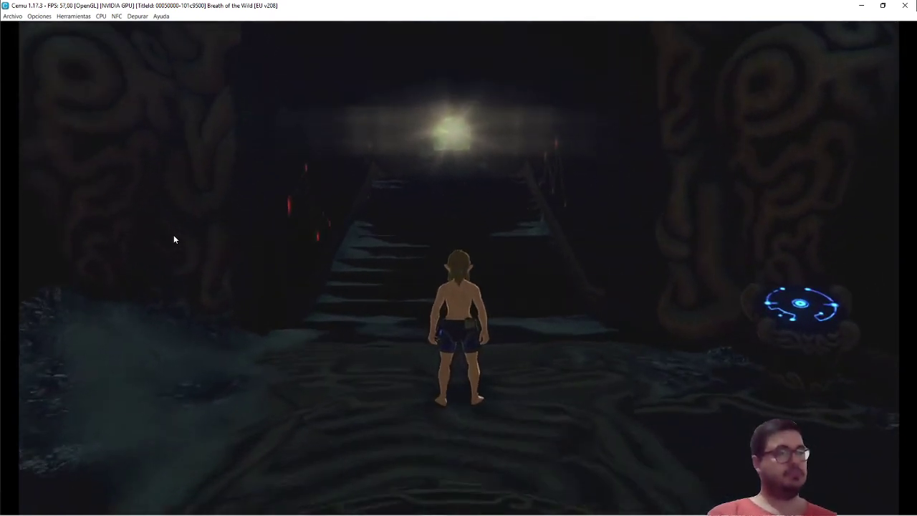
Run through the opened doorway, up the steps and along the dark passage towards the lit exit
key("w")
key("w")
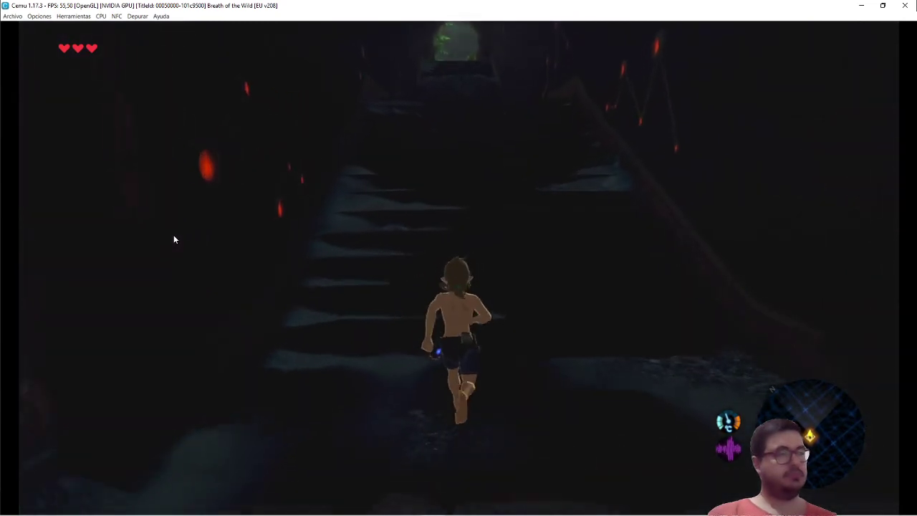
key("w")
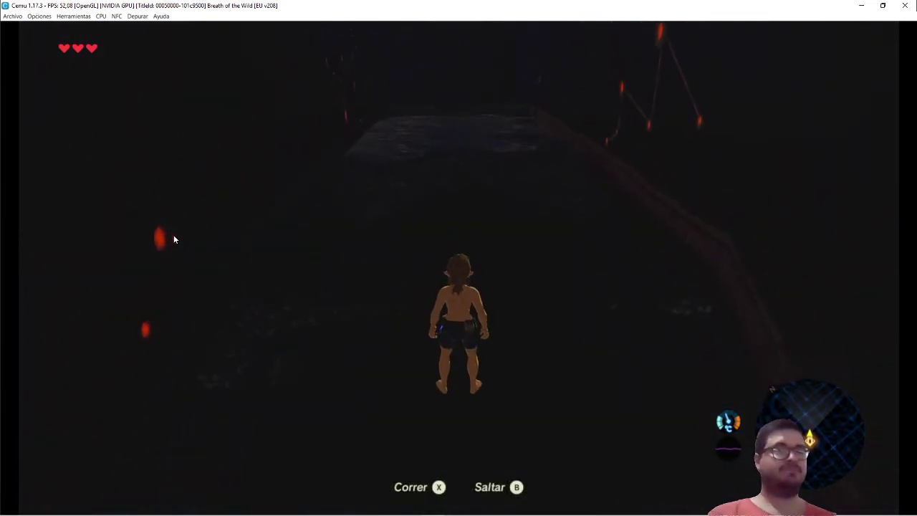
key("w")
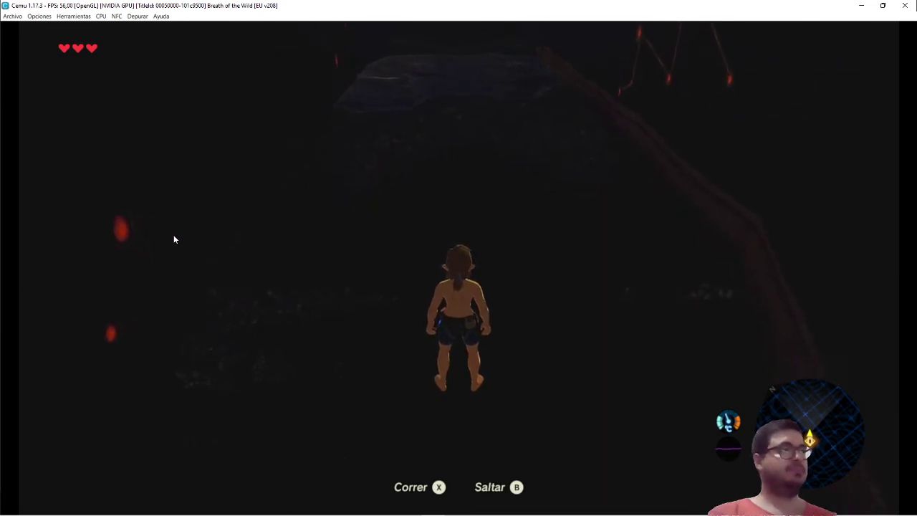
key("w")
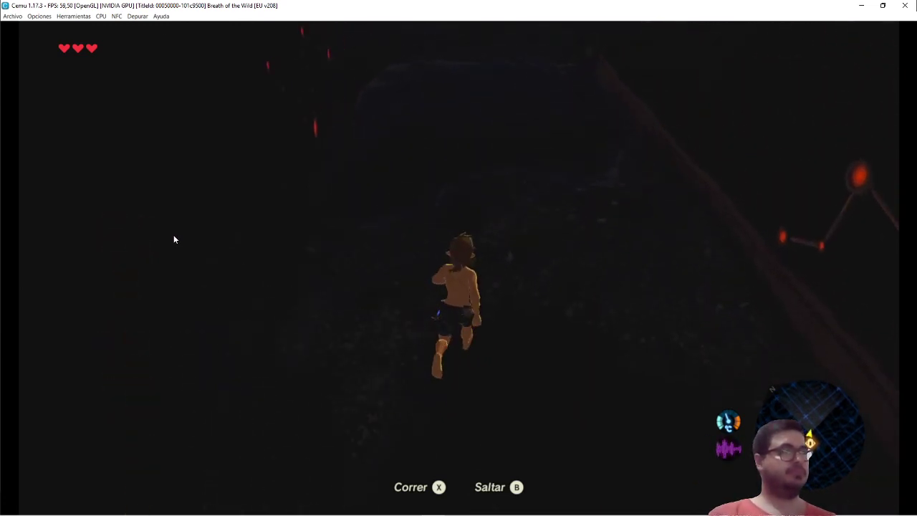